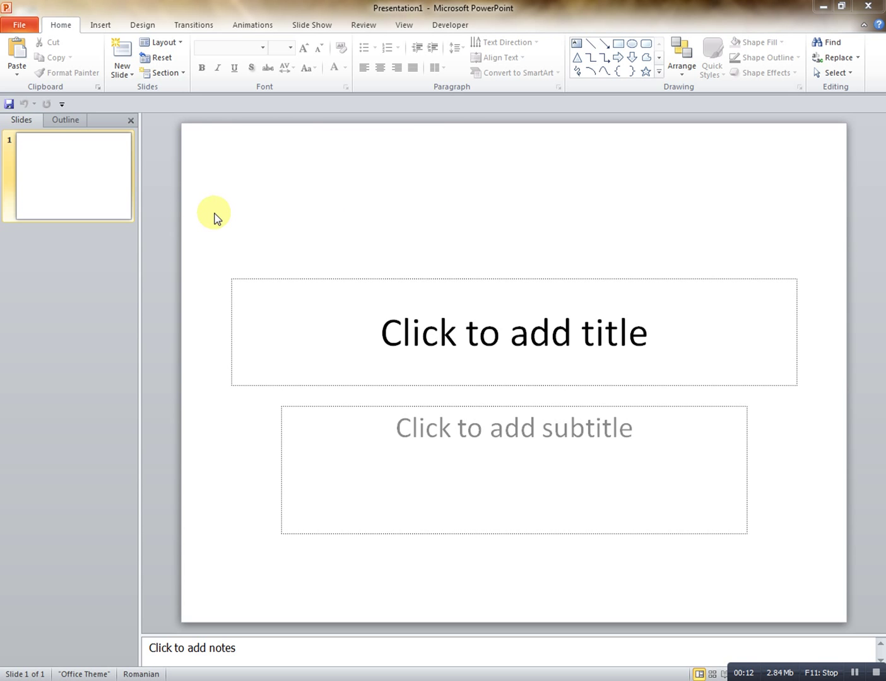
Step: Delete both the title and subtitle placeholders from slide 1
{"action": "left_click", "coordinate": [478, 277]}
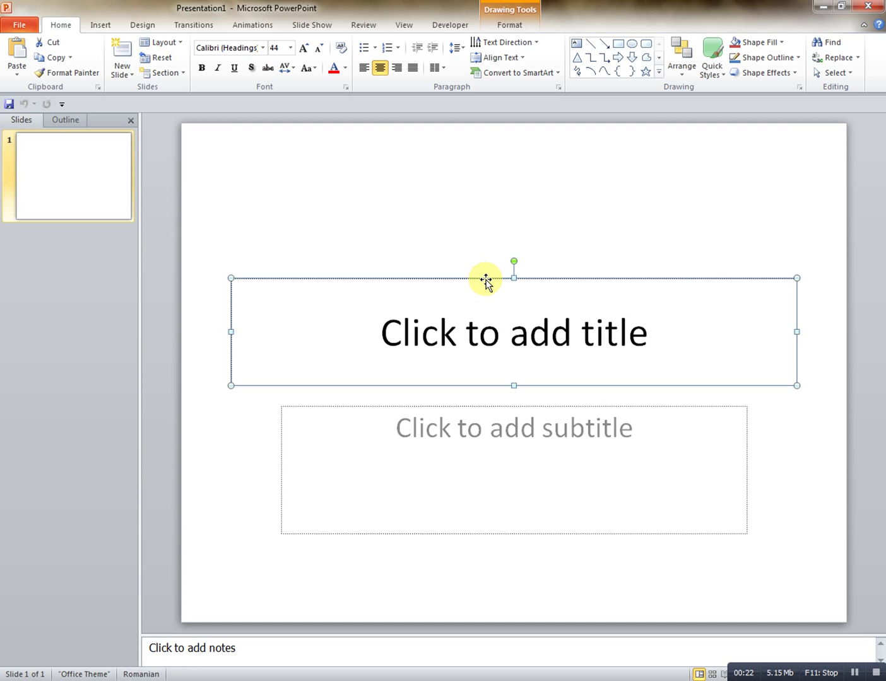
{"action": "key", "text": "Delete"}
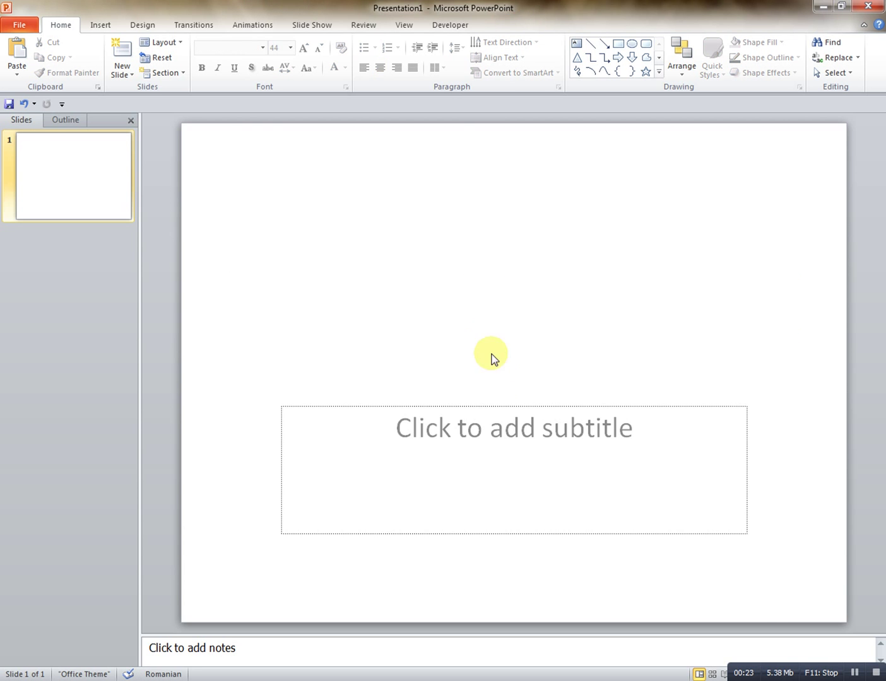
{"action": "left_click", "coordinate": [502, 408]}
{"action": "key", "text": "Delete"}
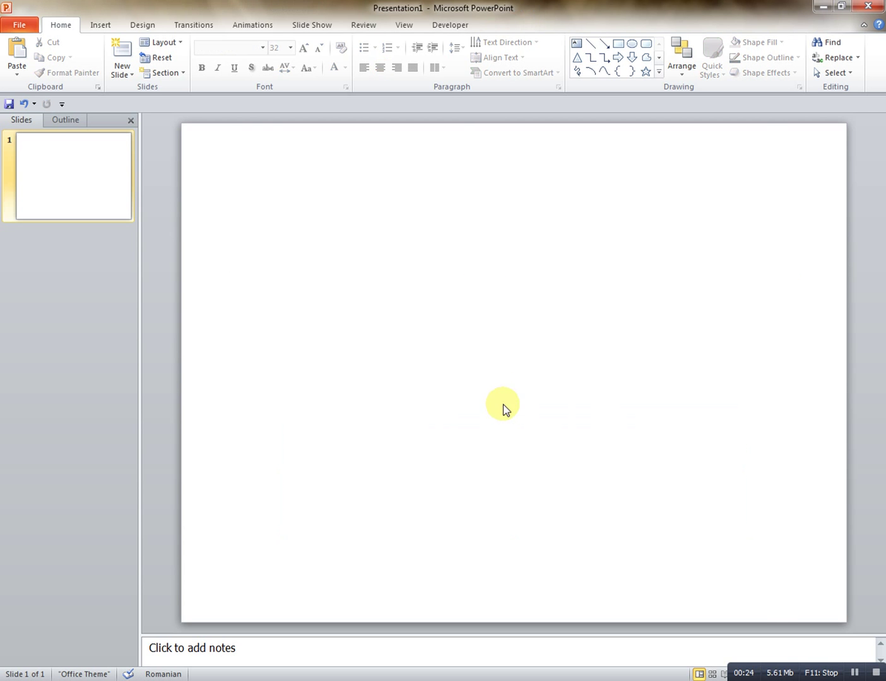
Step: Insert the picture grau.jpg from the Desktop's poze folder onto slide 1
{"action": "left_click", "coordinate": [98, 27]}
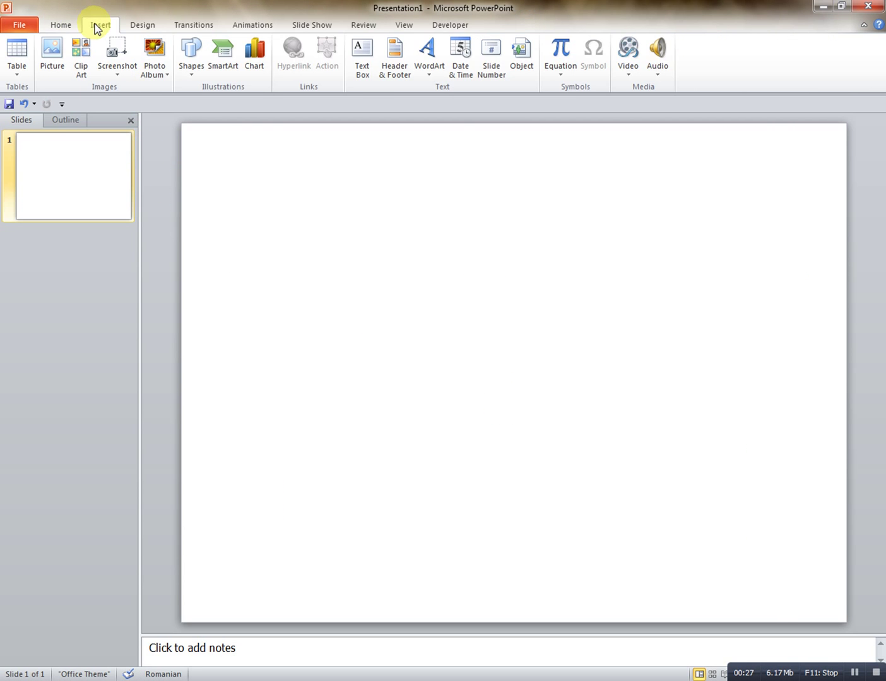
{"action": "left_click", "coordinate": [63, 74]}
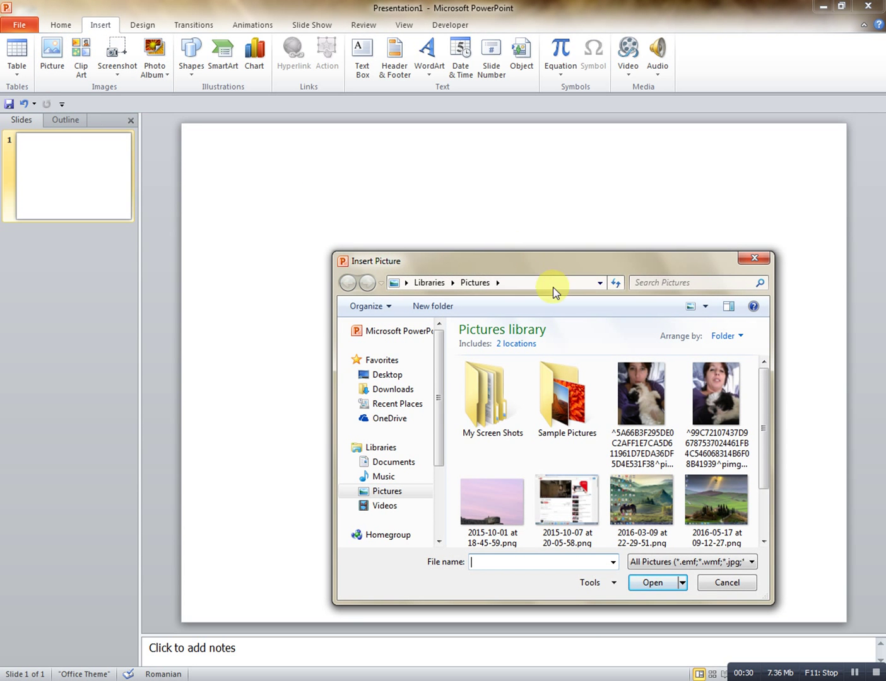
{"action": "left_click", "coordinate": [396, 376]}
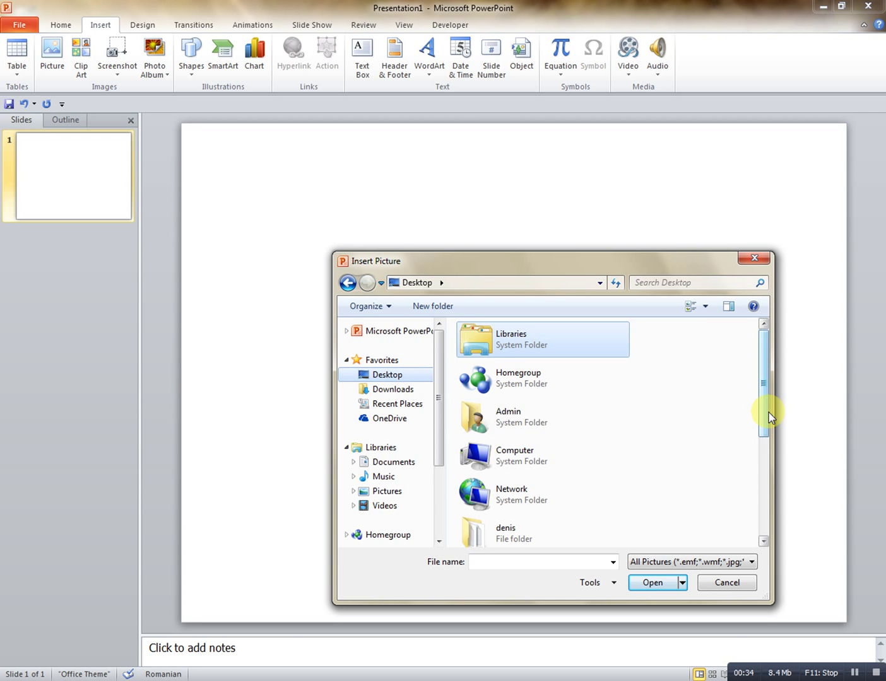
{"action": "left_click_drag", "start_coordinate": [768, 413], "coordinate": [763, 484]}
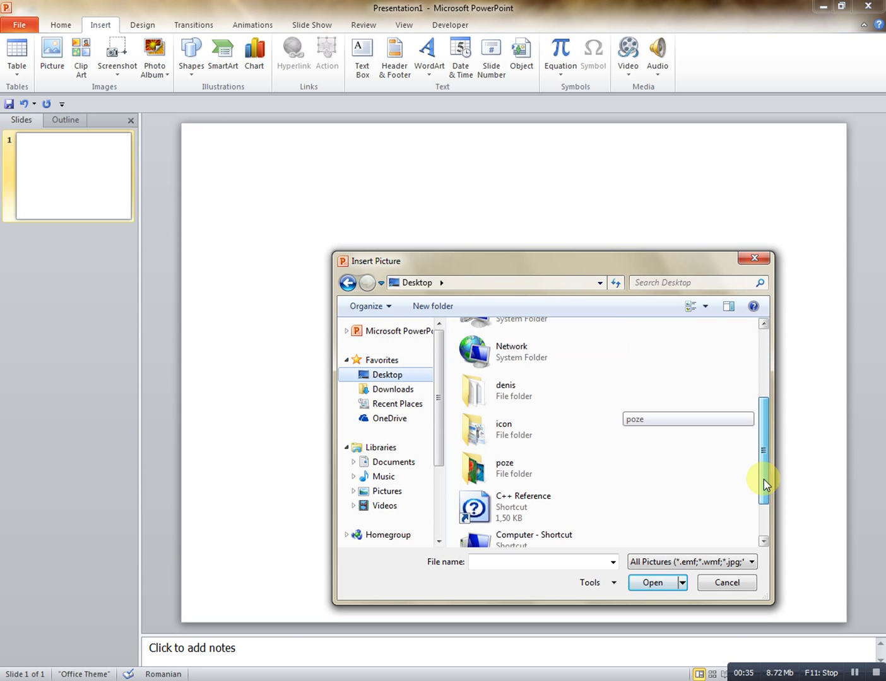
{"action": "double_click", "coordinate": [490, 470]}
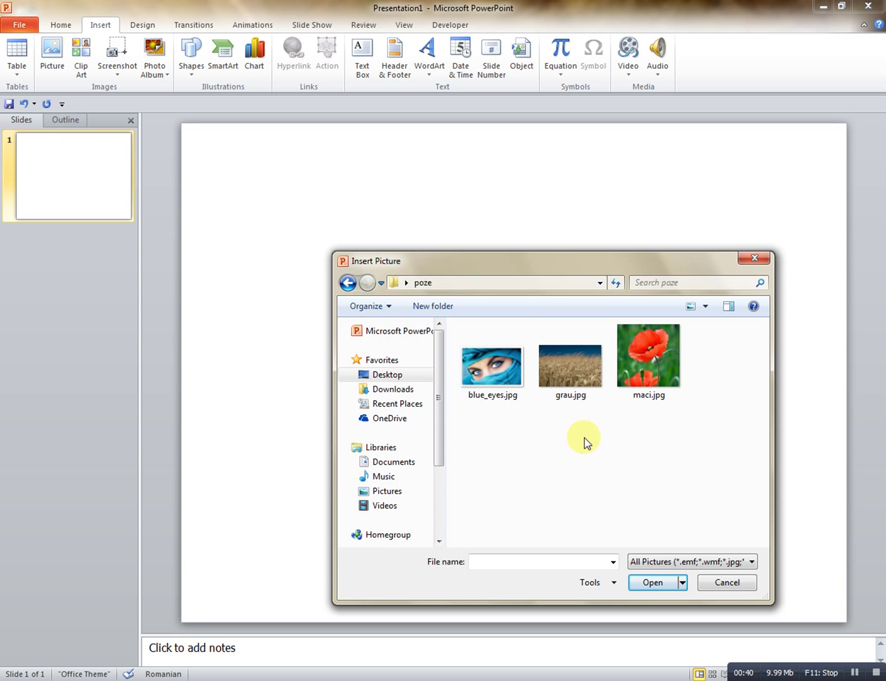
{"action": "left_click", "coordinate": [571, 378]}
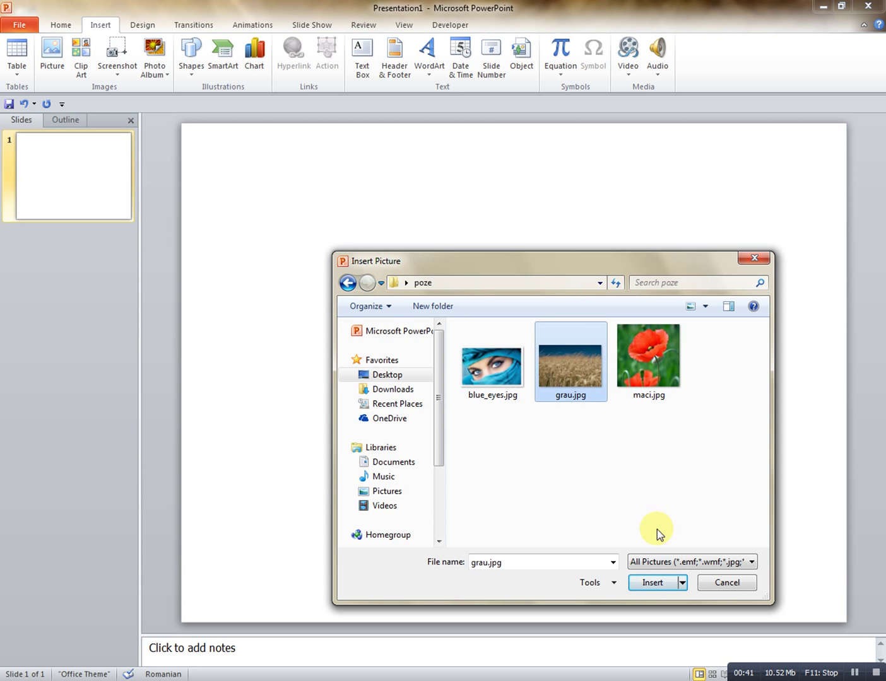
{"action": "left_click", "coordinate": [660, 584]}
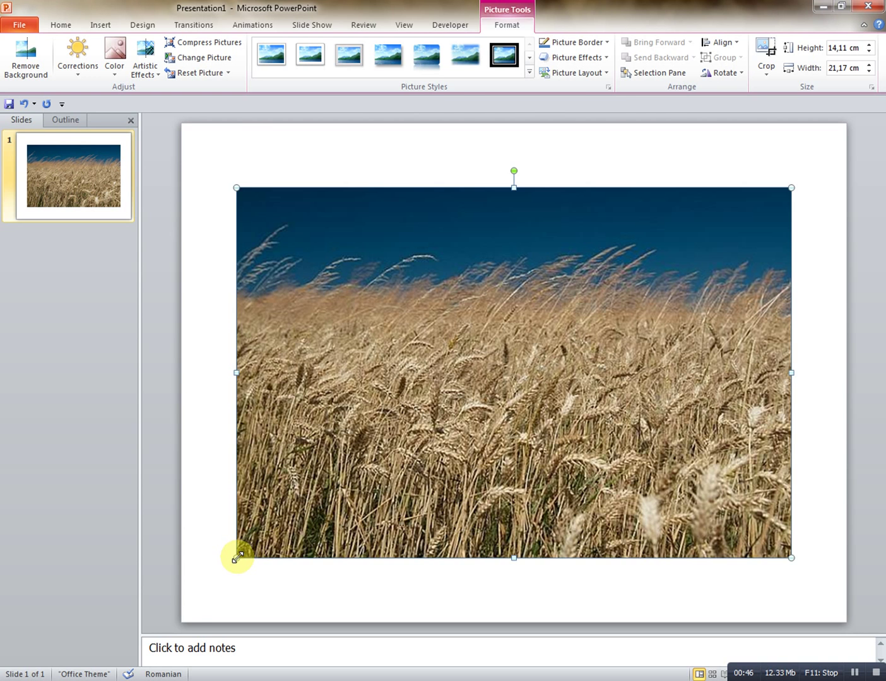
Step: Stretch the wheat photo by its corners to 16,87 × 25,3 cm, spanning the slide width
{"action": "left_click_drag", "start_coordinate": [237, 557], "coordinate": [218, 593]}
{"action": "left_click_drag", "start_coordinate": [791, 187], "coordinate": [846, 152]}
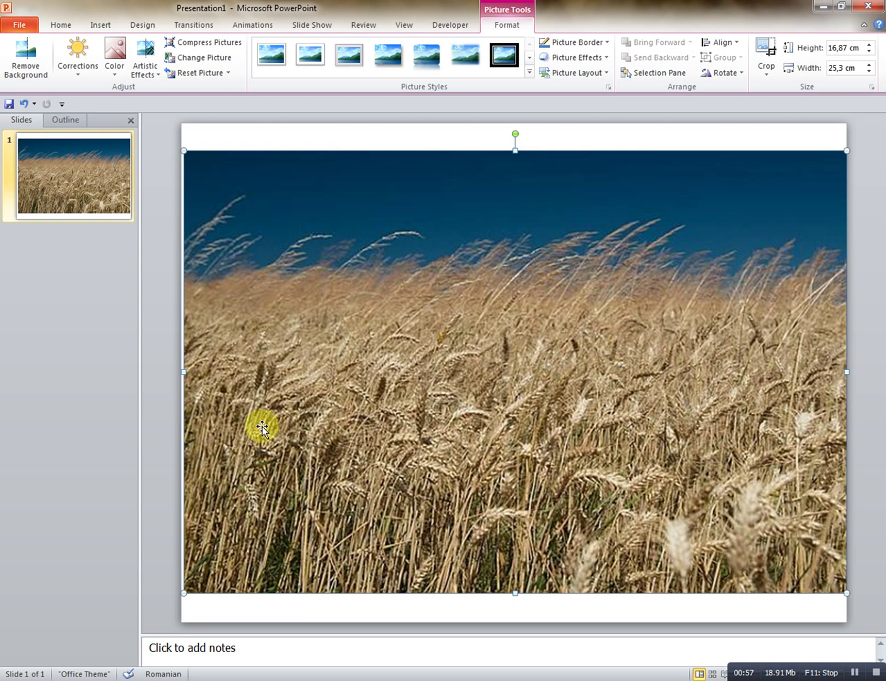
{"action": "left_click", "coordinate": [60, 27]}
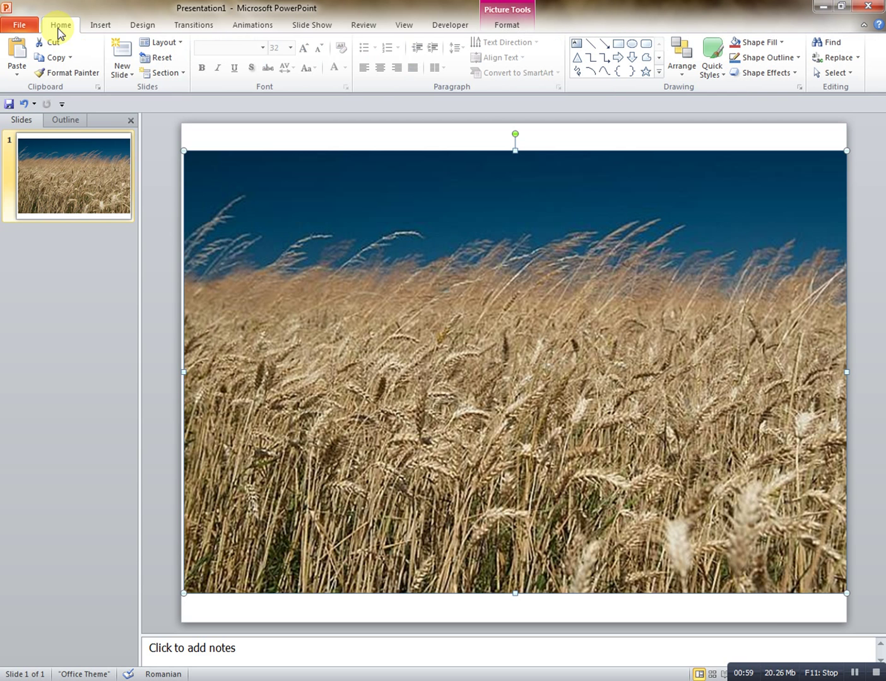
Step: Add a blank slide 2 and insert maci.jpg from the poze folder onto it
{"action": "left_click", "coordinate": [122, 71]}
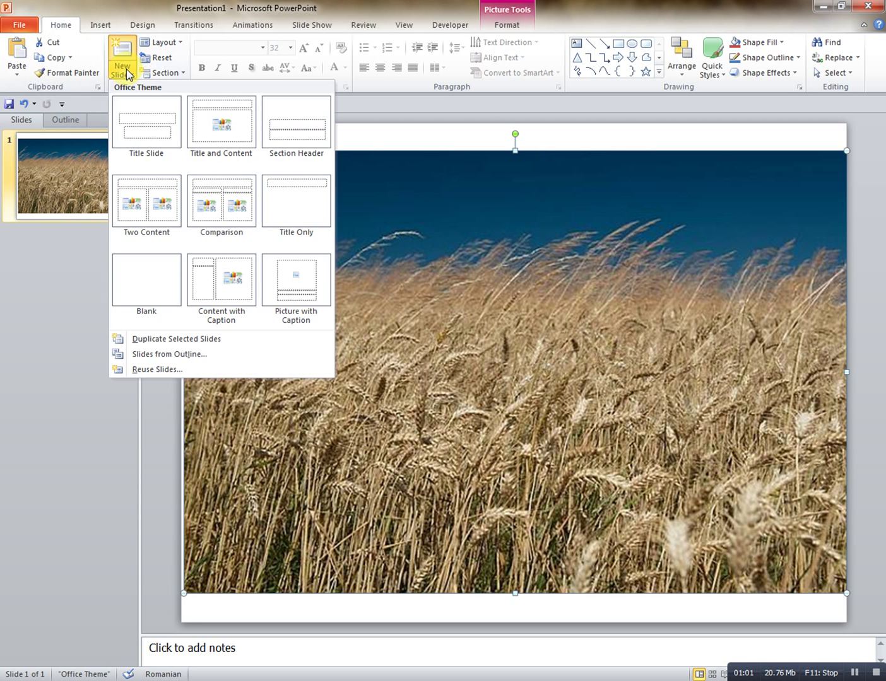
{"action": "left_click", "coordinate": [147, 272]}
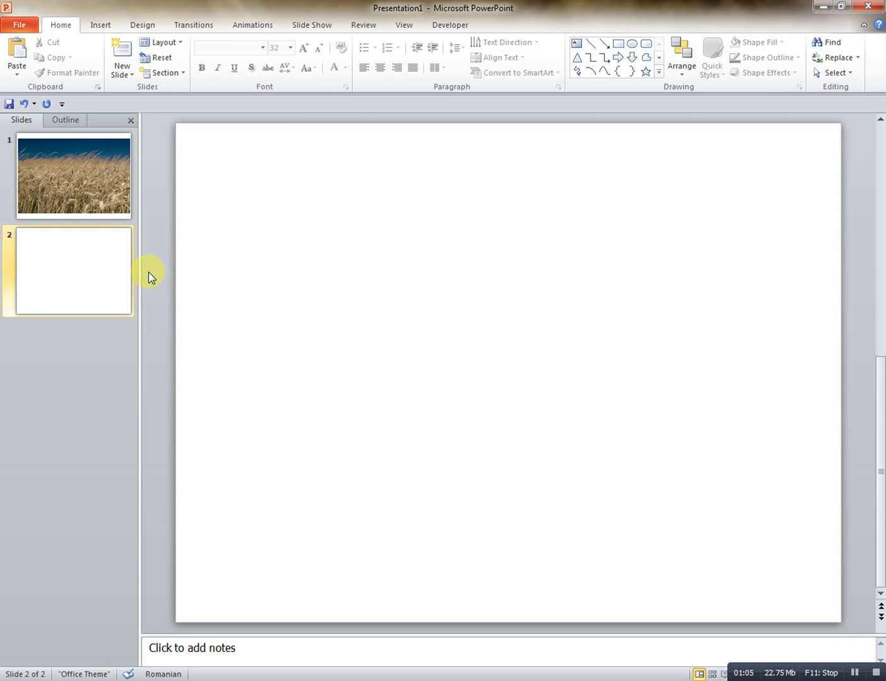
{"action": "left_click", "coordinate": [99, 26]}
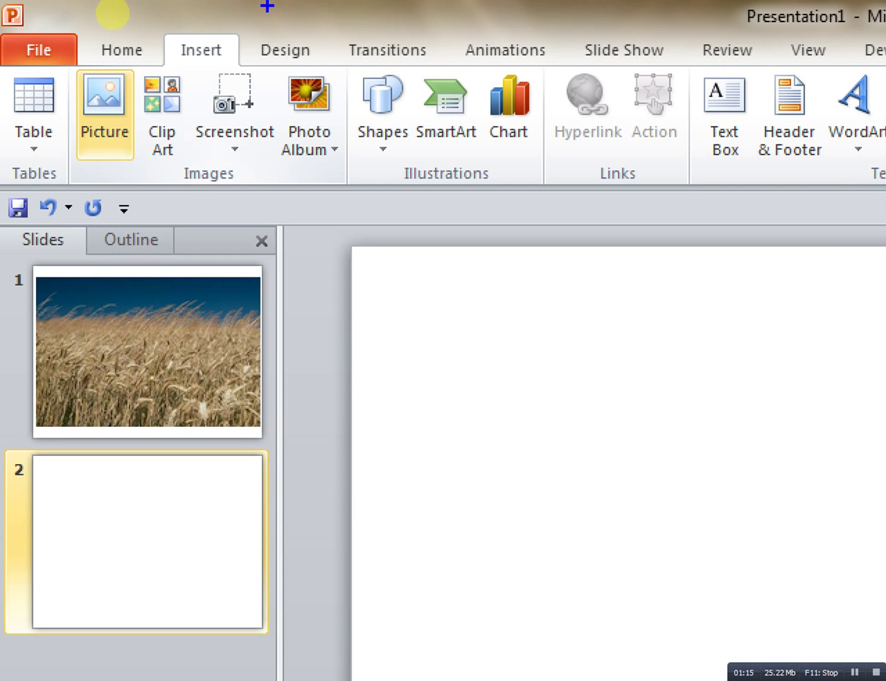
{"action": "mouse_move", "coordinate": [218, 26]}
{"action": "left_mouse_down"}
{"action": "mouse_move", "coordinate": [152, 28]}
{"action": "mouse_move", "coordinate": [181, 68]}
{"action": "mouse_move", "coordinate": [184, 18]}
{"action": "left_mouse_up"}
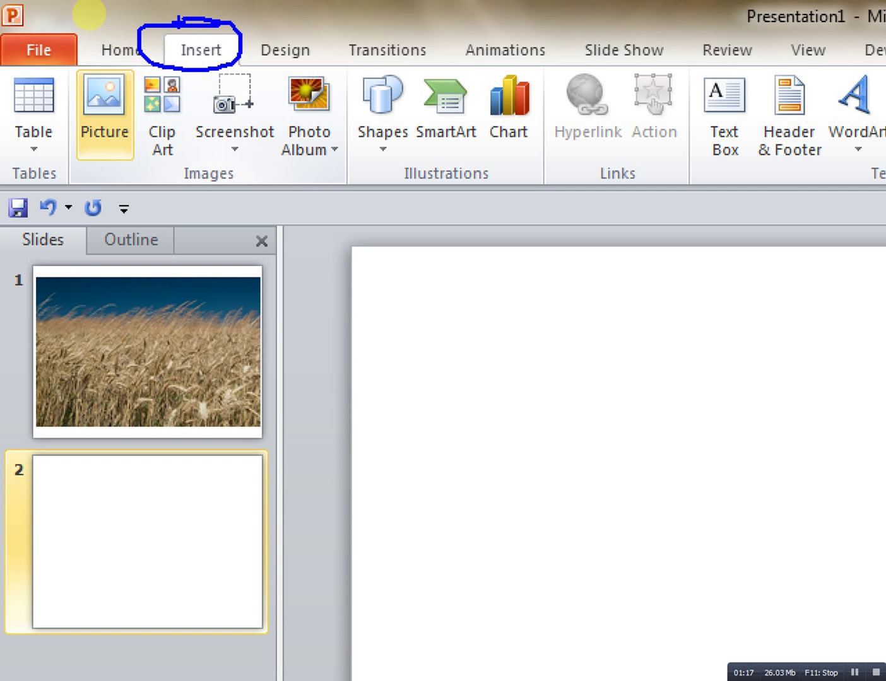
{"action": "mouse_move", "coordinate": [106, 73]}
{"action": "left_mouse_down"}
{"action": "mouse_move", "coordinate": [81, 79]}
{"action": "mouse_move", "coordinate": [118, 173]}
{"action": "mouse_move", "coordinate": [132, 85]}
{"action": "left_mouse_up"}
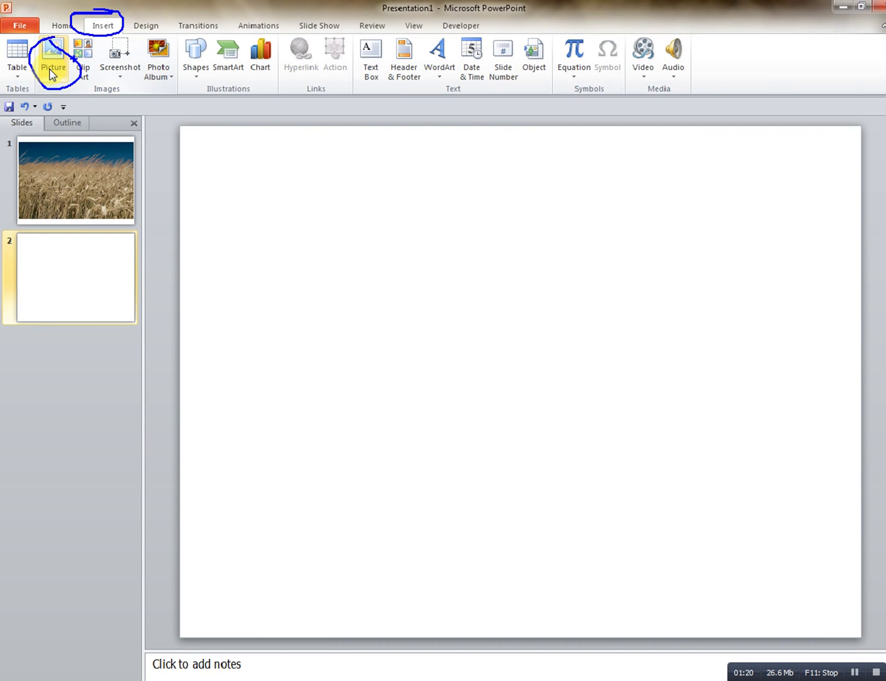
{"action": "left_click", "coordinate": [53, 66]}
{"action": "left_click", "coordinate": [640, 366]}
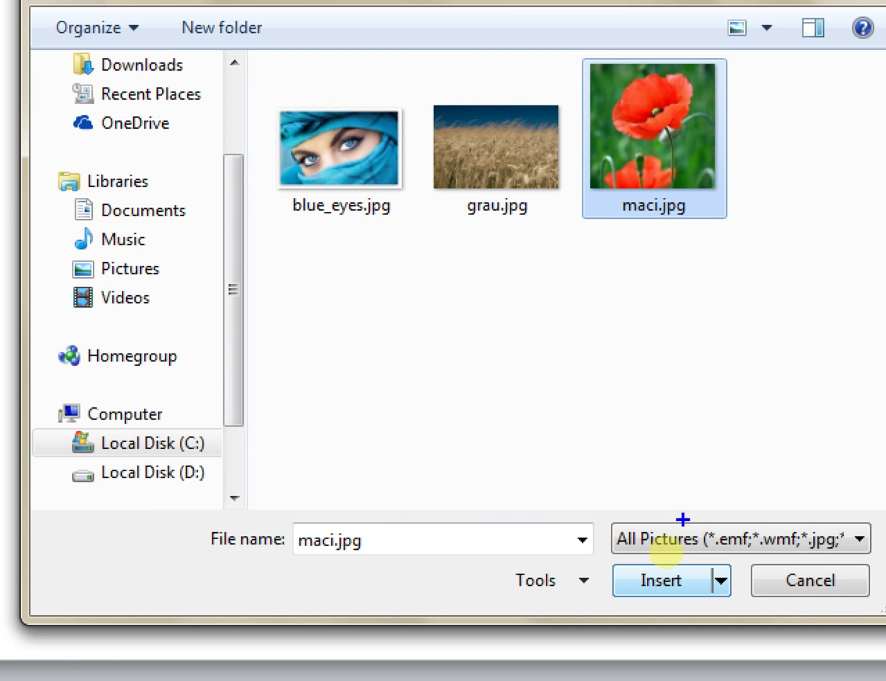
{"action": "mouse_move", "coordinate": [667, 553]}
{"action": "left_mouse_down"}
{"action": "mouse_move", "coordinate": [624, 550]}
{"action": "mouse_move", "coordinate": [696, 580]}
{"action": "mouse_move", "coordinate": [656, 548]}
{"action": "left_mouse_up"}
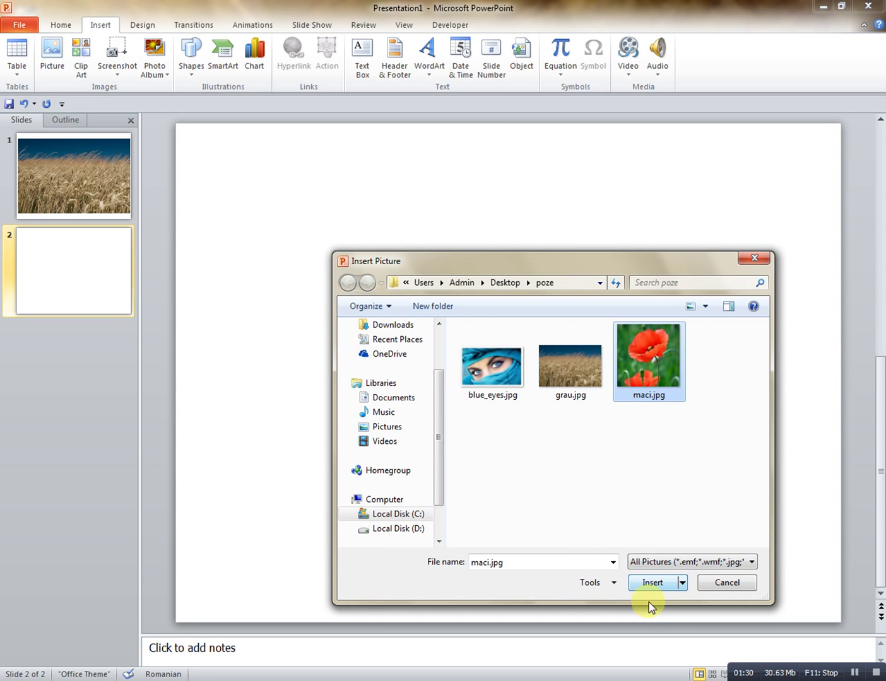
{"action": "left_click", "coordinate": [661, 580]}
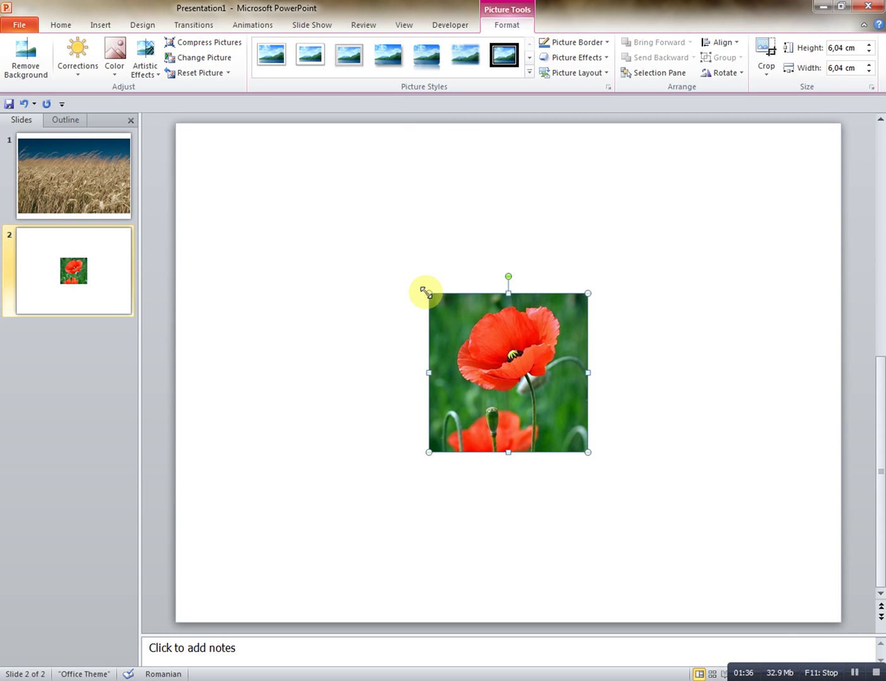
Step: Enlarge the poppy photo by its corners to 16,6 × 16,6 cm and start background removal
{"action": "left_click_drag", "start_coordinate": [426, 292], "coordinate": [298, 162]}
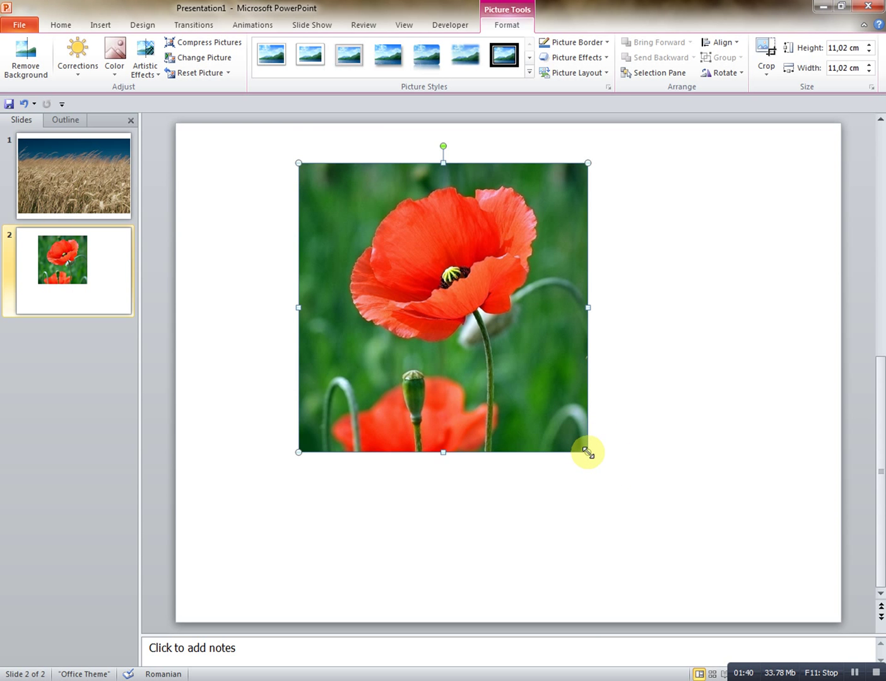
{"action": "left_click_drag", "start_coordinate": [588, 452], "coordinate": [732, 533]}
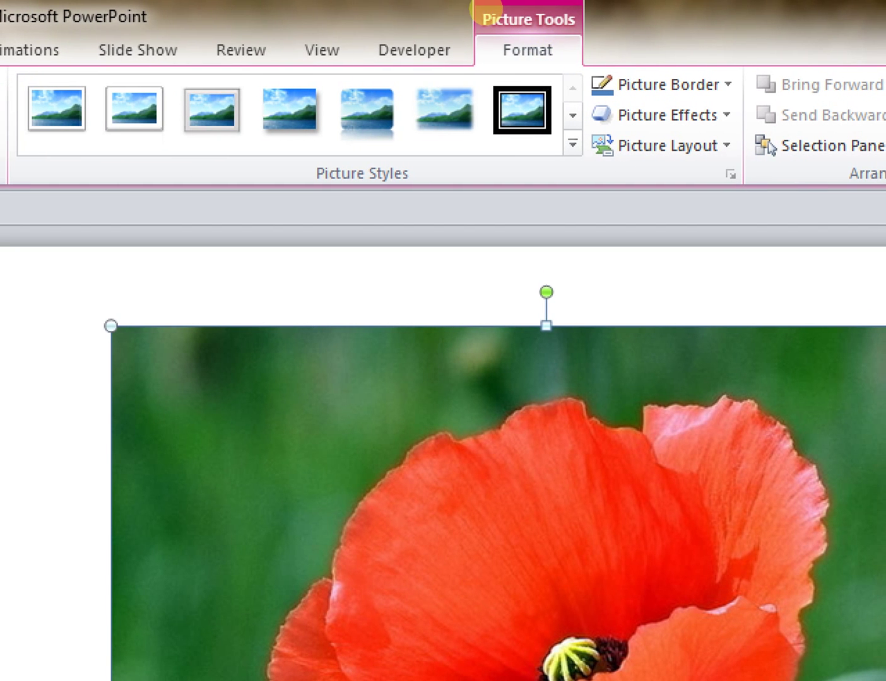
{"action": "mouse_move", "coordinate": [536, 2]}
{"action": "left_mouse_down"}
{"action": "mouse_move", "coordinate": [456, 66]}
{"action": "mouse_move", "coordinate": [596, 4]}
{"action": "left_mouse_up"}
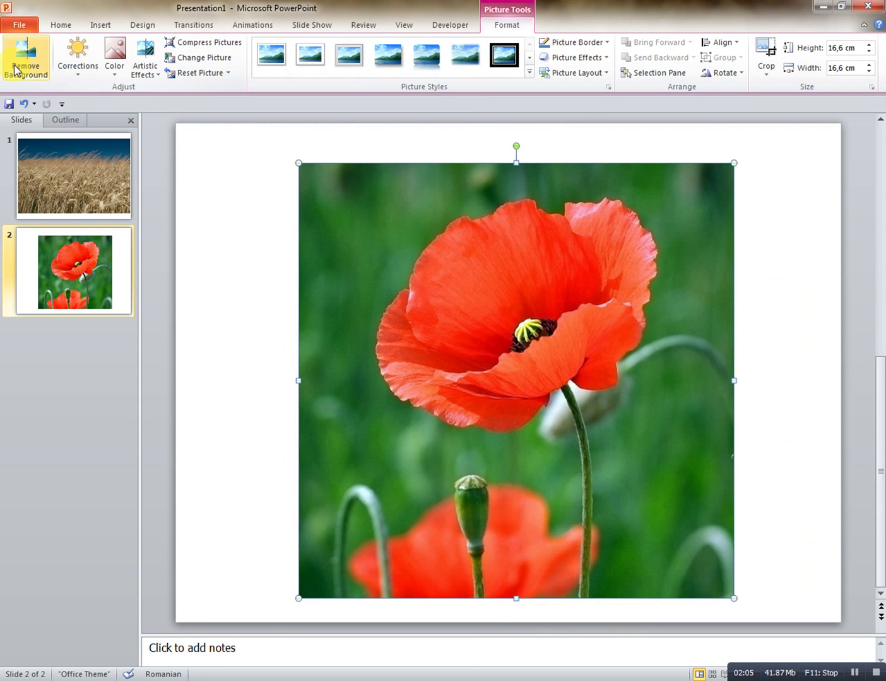
{"action": "left_click", "coordinate": [37, 137]}
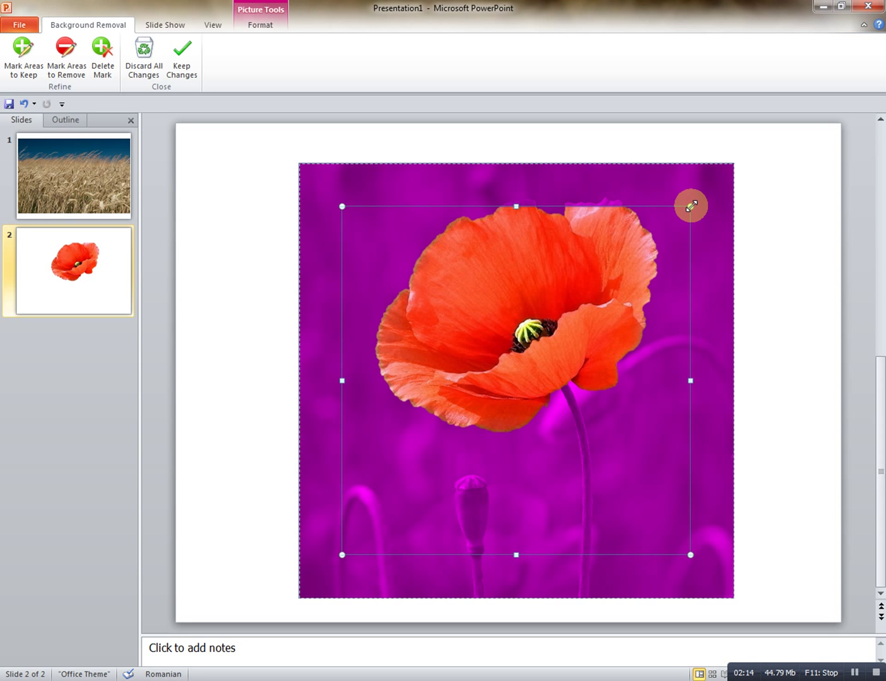
Step: Widen the background-removal marquee up and right so the whole flower is kept
{"action": "left_click_drag", "start_coordinate": [690, 206], "coordinate": [725, 178]}
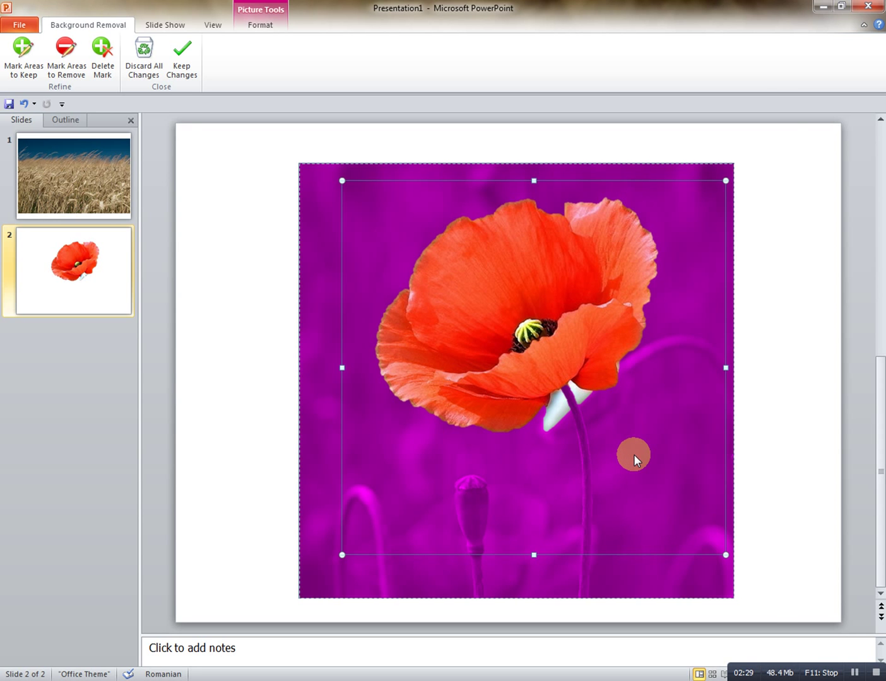
{"action": "left_click", "coordinate": [26, 79]}
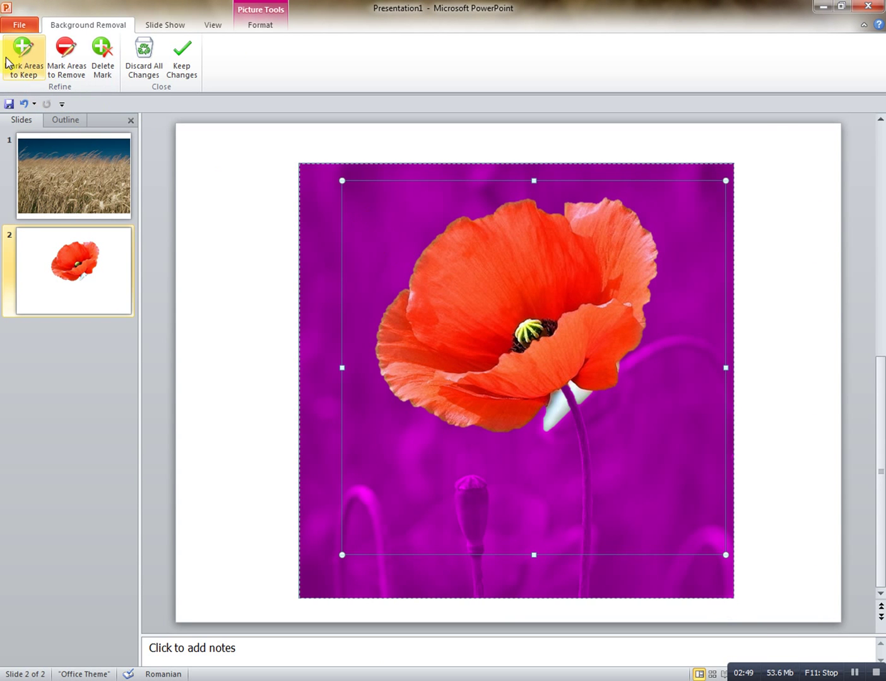
Step: Mark the poppy's stem and lower bud area to keep, down to the image's bottom edge
{"action": "left_click", "coordinate": [7, 63]}
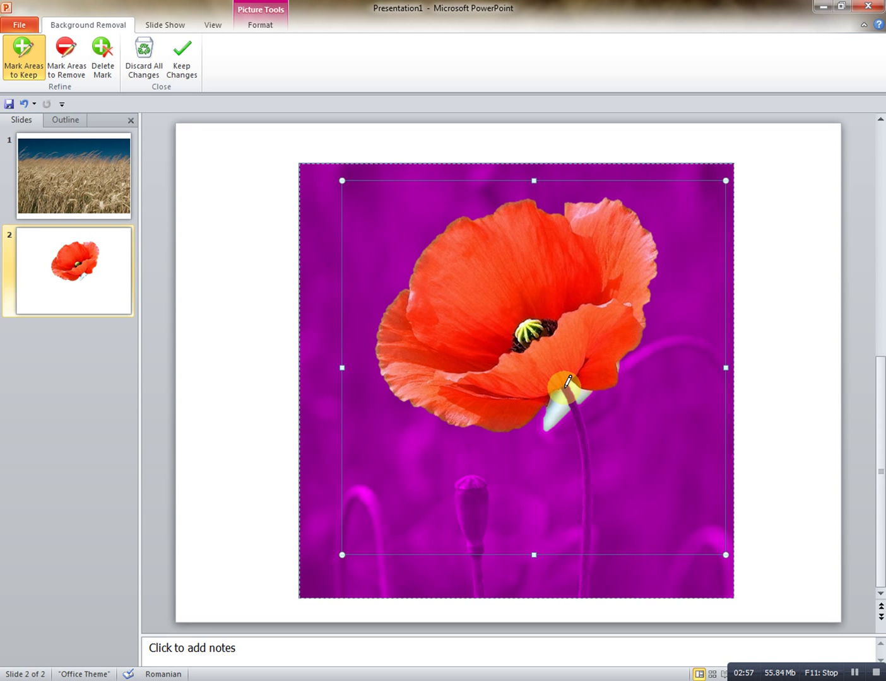
{"action": "left_click_drag", "start_coordinate": [564, 389], "coordinate": [591, 482]}
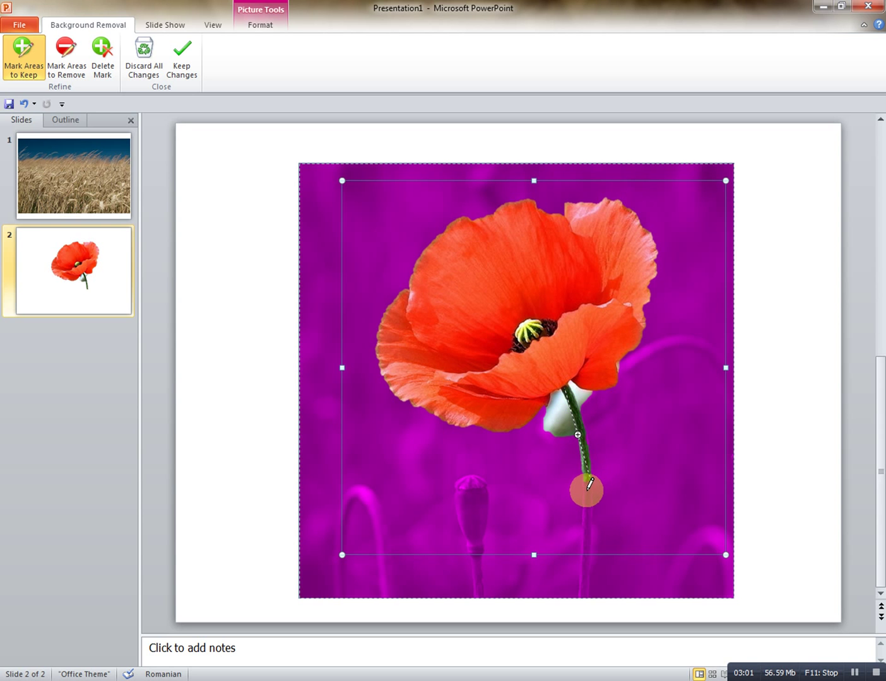
{"action": "left_click_drag", "start_coordinate": [587, 486], "coordinate": [583, 512]}
{"action": "left_click_drag", "start_coordinate": [583, 564], "coordinate": [582, 591]}
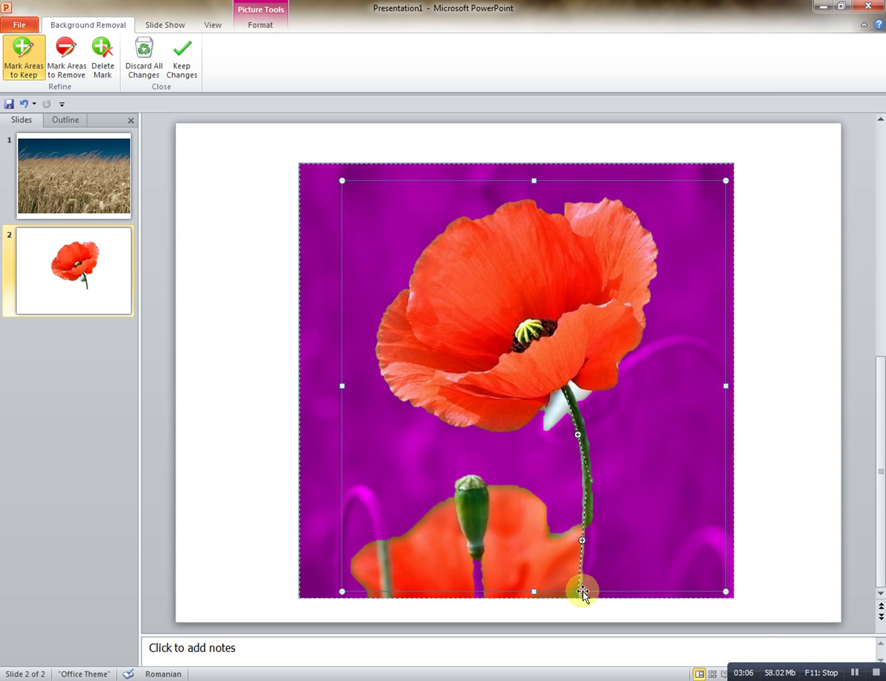
{"action": "left_click_drag", "start_coordinate": [585, 594], "coordinate": [591, 526]}
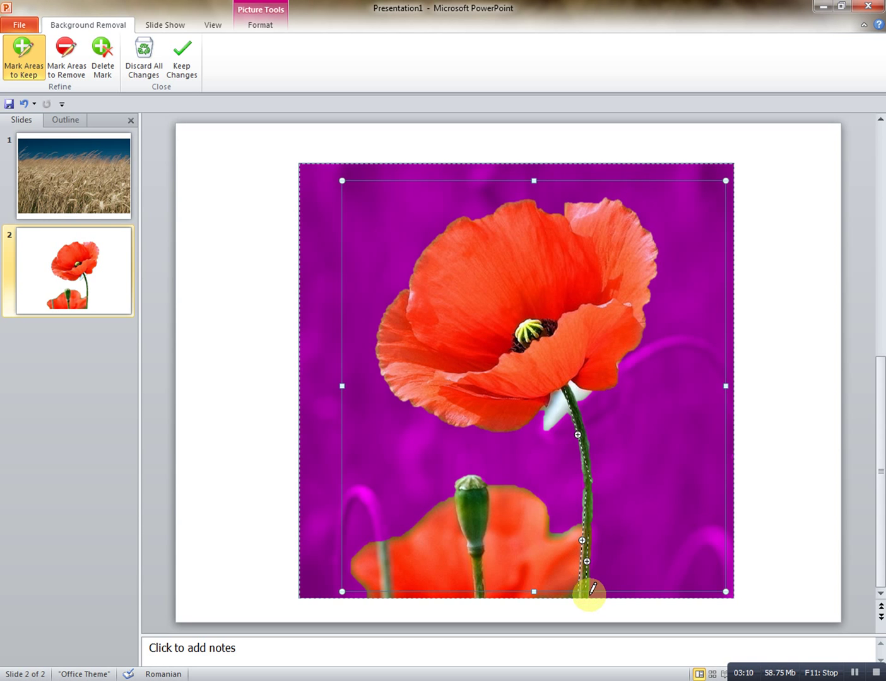
{"action": "left_click_drag", "start_coordinate": [593, 587], "coordinate": [601, 572]}
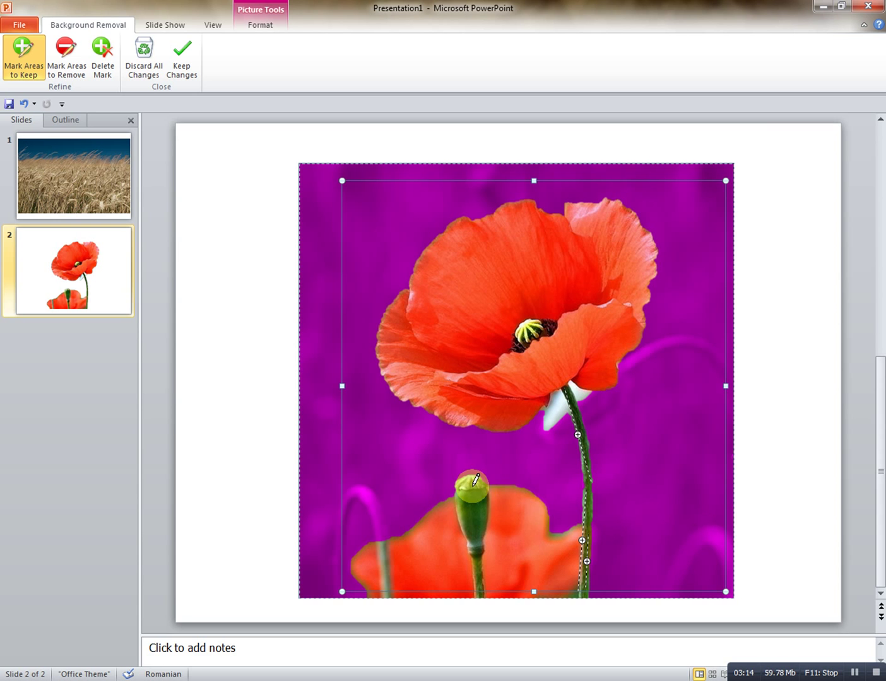
{"action": "mouse_move", "coordinate": [426, 521]}
{"action": "left_mouse_down"}
{"action": "mouse_move", "coordinate": [405, 567]}
{"action": "mouse_move", "coordinate": [453, 576]}
{"action": "left_mouse_up"}
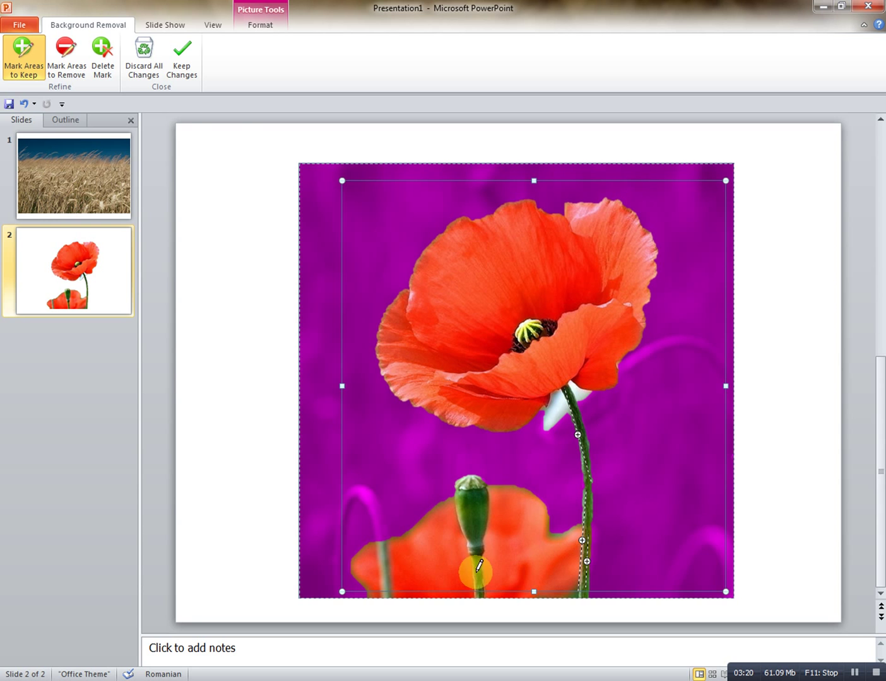
Step: Mark the lower red bloom and the sepal beside the stem for removal
{"action": "left_click", "coordinate": [65, 77]}
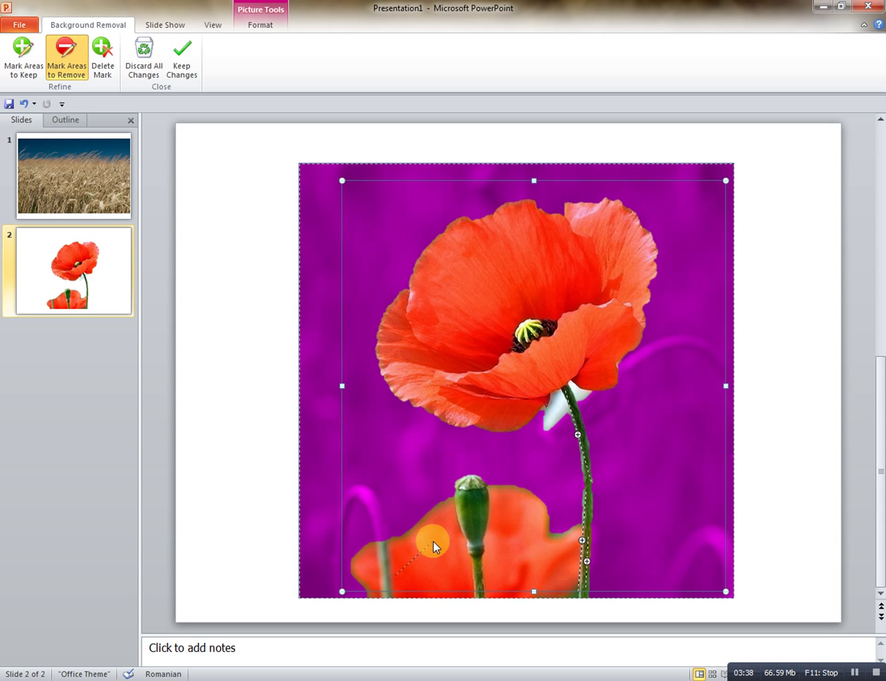
{"action": "left_click_drag", "start_coordinate": [396, 574], "coordinate": [413, 559]}
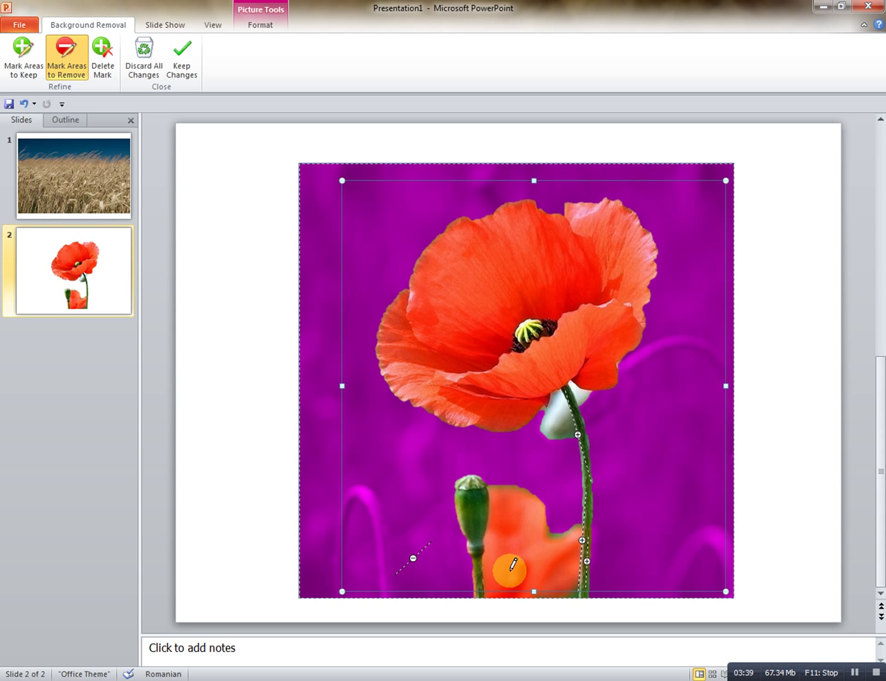
{"action": "left_click_drag", "start_coordinate": [511, 572], "coordinate": [535, 510]}
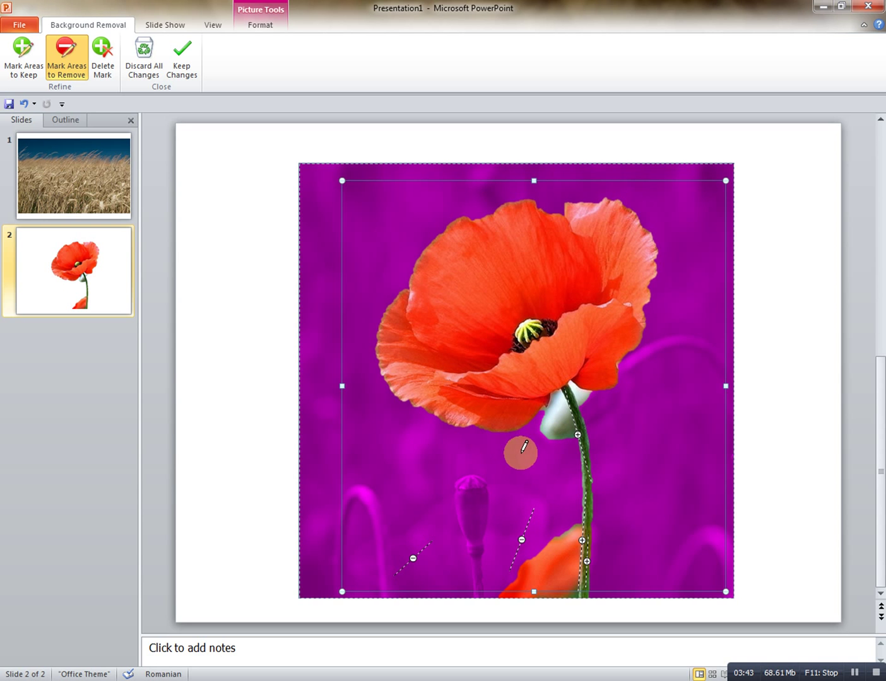
{"action": "left_click_drag", "start_coordinate": [523, 575], "coordinate": [564, 553]}
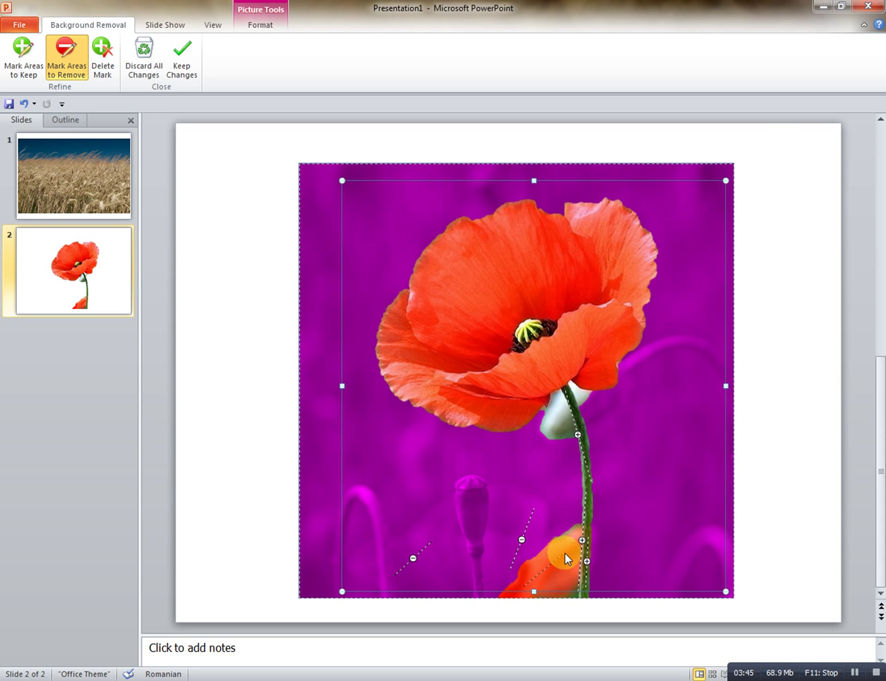
{"action": "left_click_drag", "start_coordinate": [555, 404], "coordinate": [588, 402]}
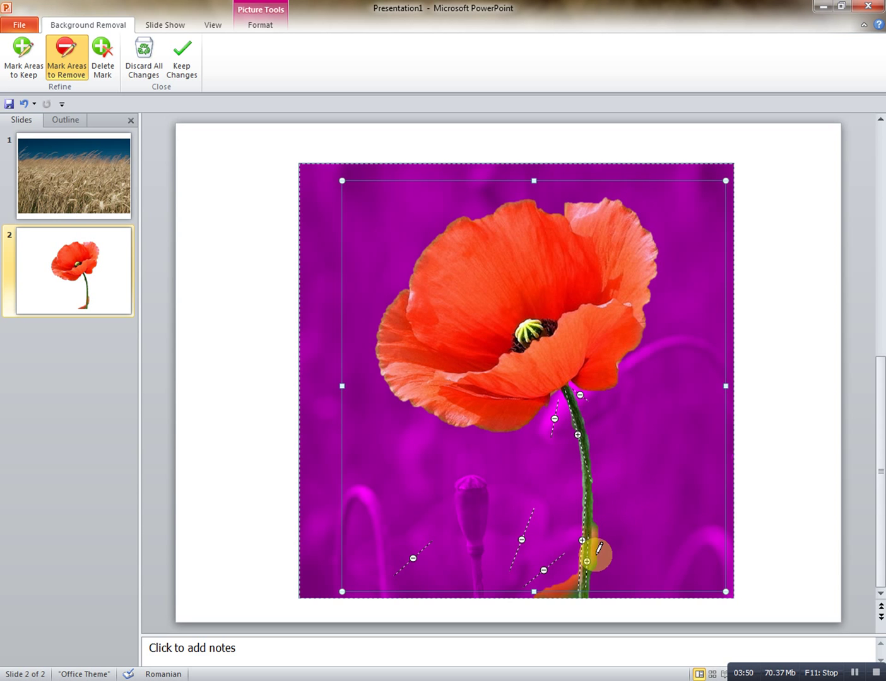
{"action": "left_click_drag", "start_coordinate": [596, 533], "coordinate": [597, 554]}
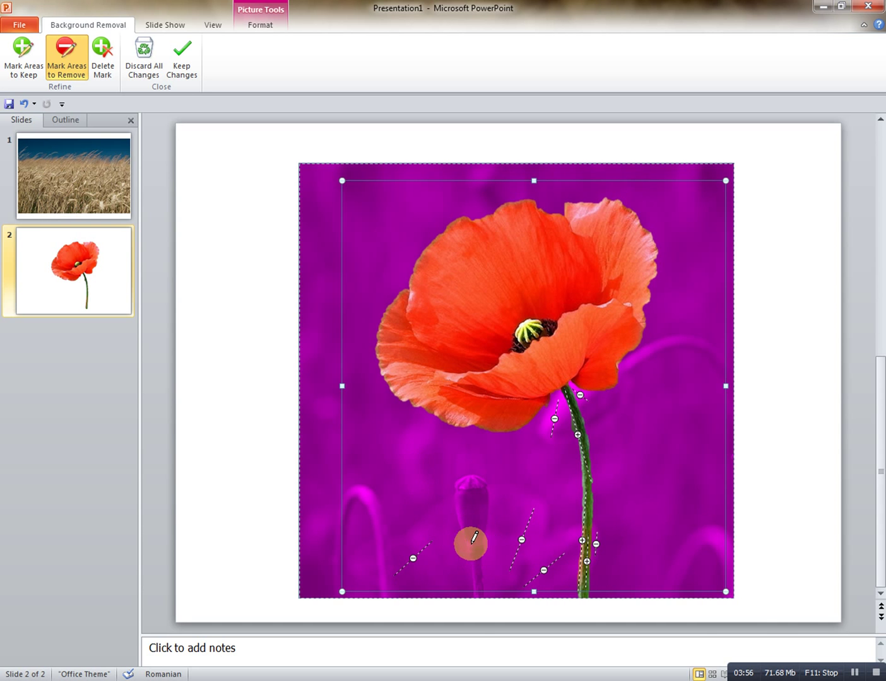
Step: Keep the small bud, remove the leftover red petal, and apply the background removal
{"action": "left_click", "coordinate": [22, 63]}
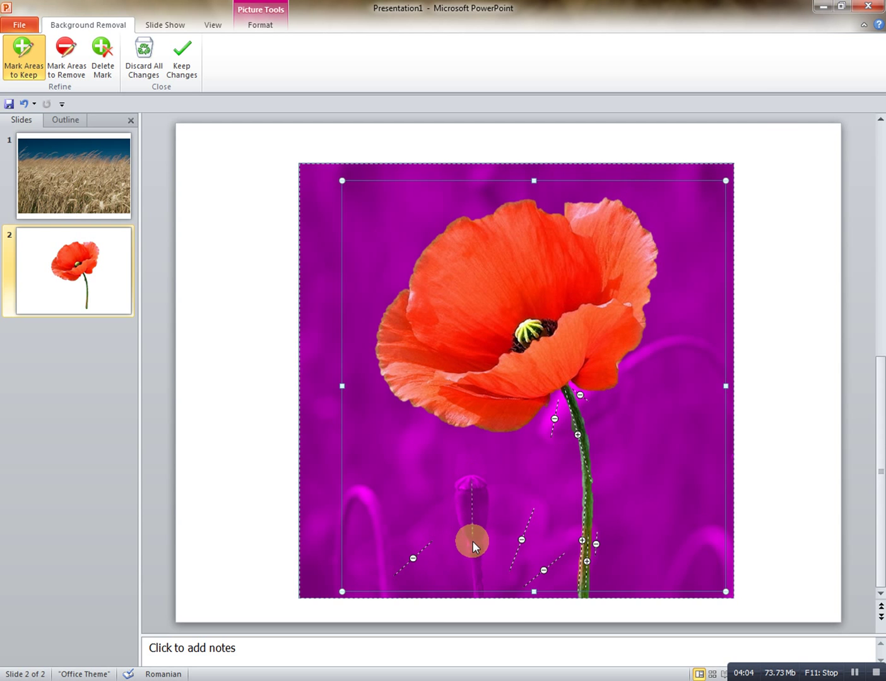
{"action": "left_click_drag", "start_coordinate": [473, 572], "coordinate": [474, 594]}
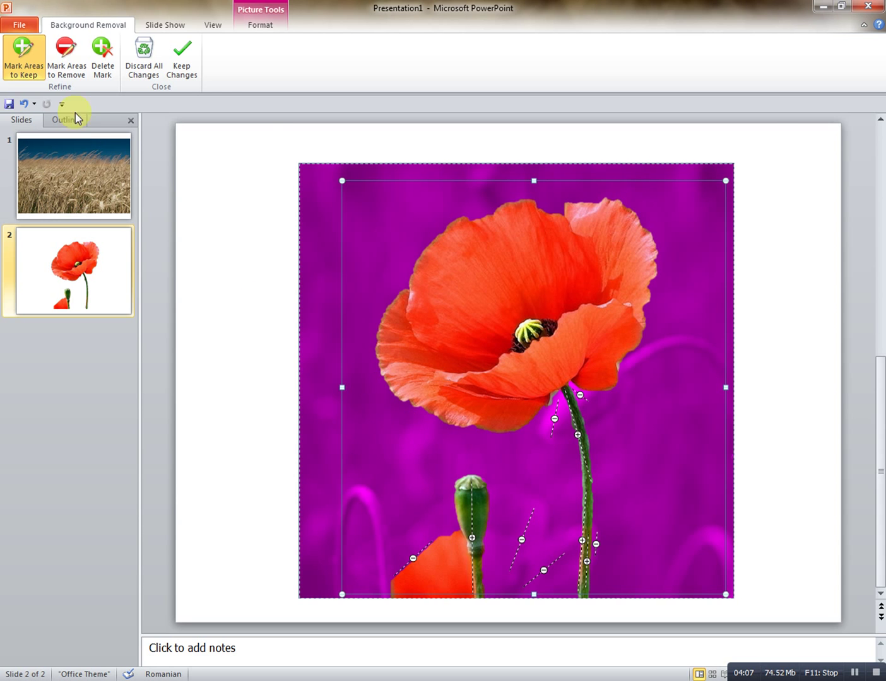
{"action": "left_click", "coordinate": [61, 65]}
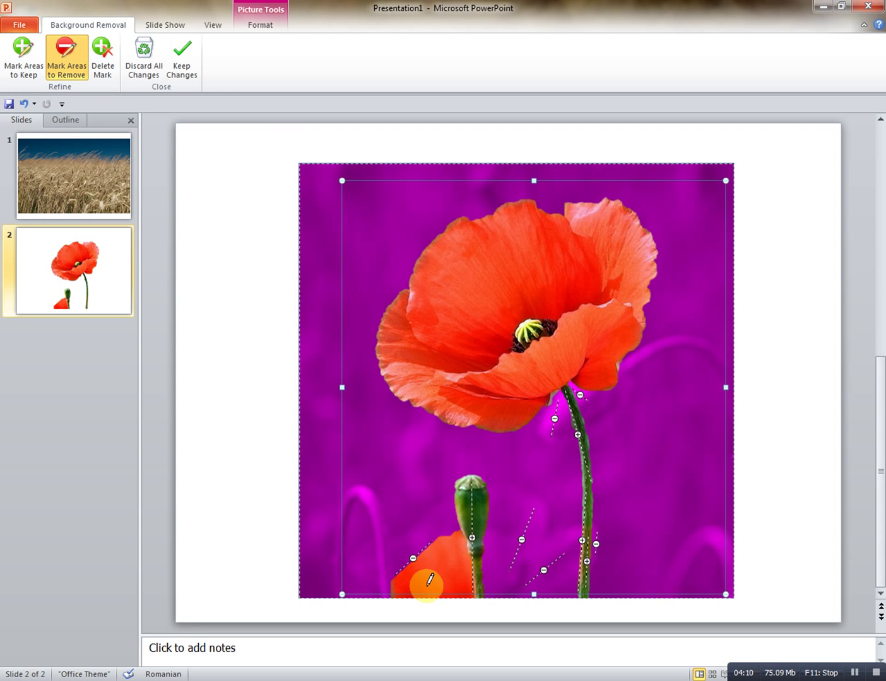
{"action": "left_click_drag", "start_coordinate": [446, 543], "coordinate": [444, 546]}
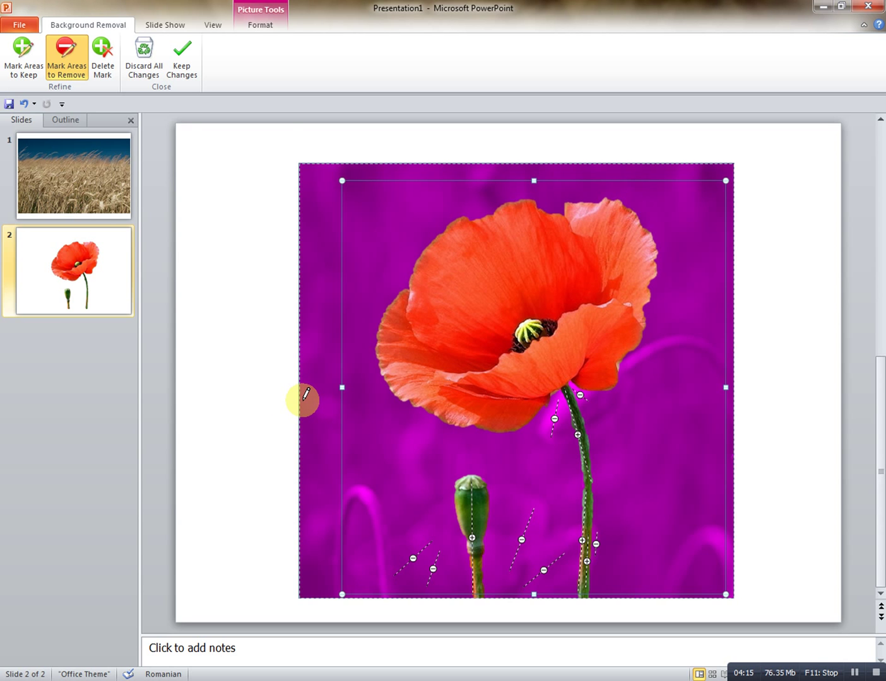
{"action": "left_click_drag", "start_coordinate": [304, 398], "coordinate": [328, 392]}
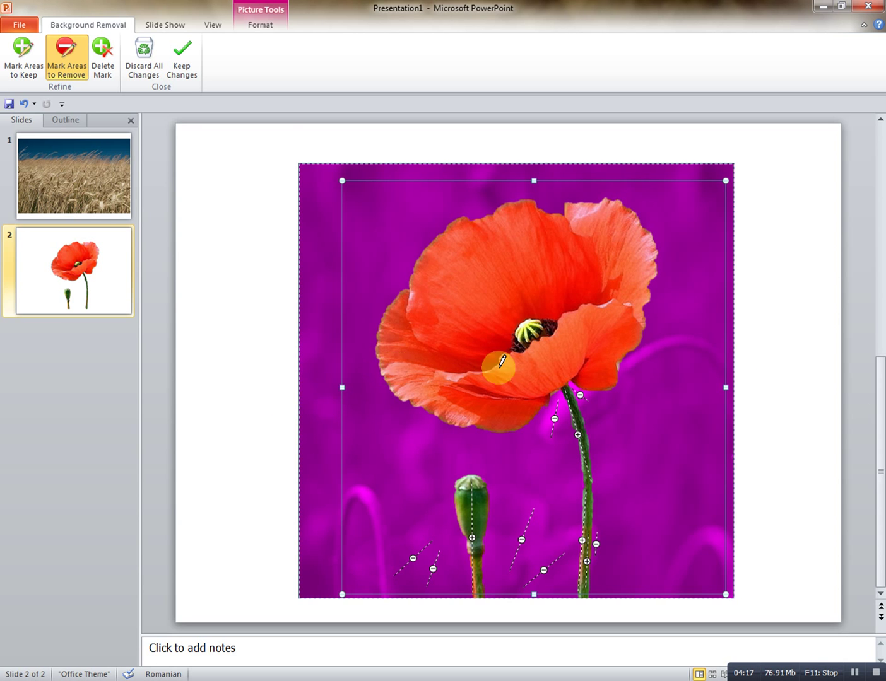
{"action": "left_click", "coordinate": [789, 387]}
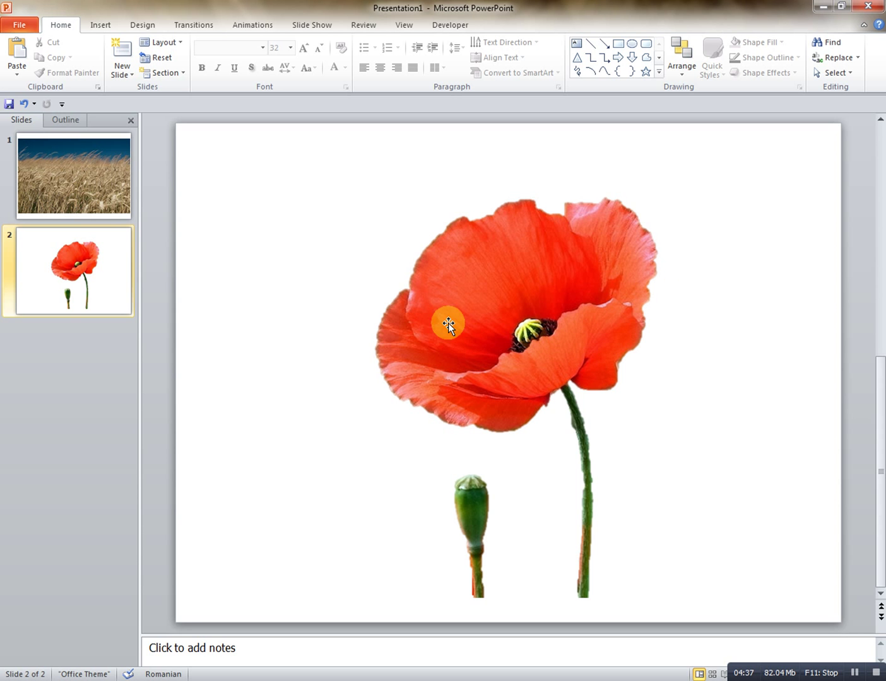
Step: Open the Format Picture dialog for the poppy cut-out from its context menu
{"action": "right_click", "coordinate": [463, 379]}
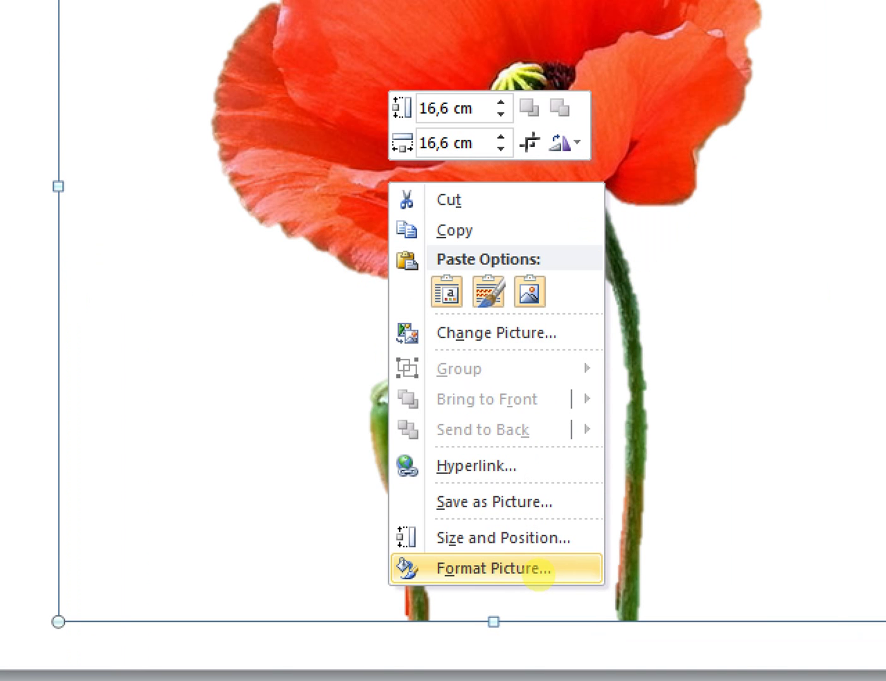
{"action": "mouse_move", "coordinate": [364, 546]}
{"action": "left_mouse_down"}
{"action": "mouse_move", "coordinate": [581, 596]}
{"action": "mouse_move", "coordinate": [663, 564]}
{"action": "mouse_move", "coordinate": [380, 546]}
{"action": "left_mouse_up"}
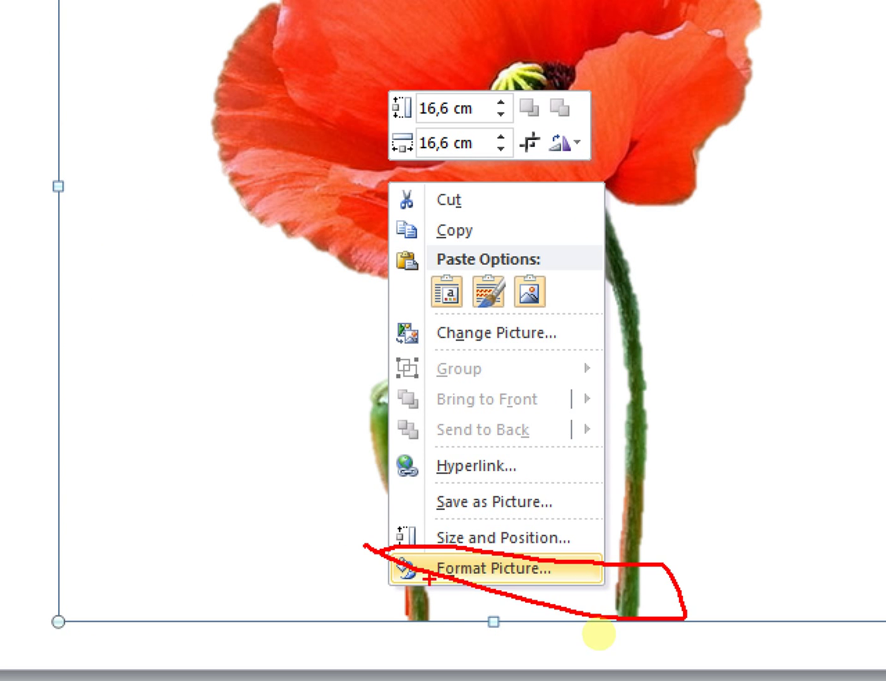
{"action": "key", "text": "Escape"}
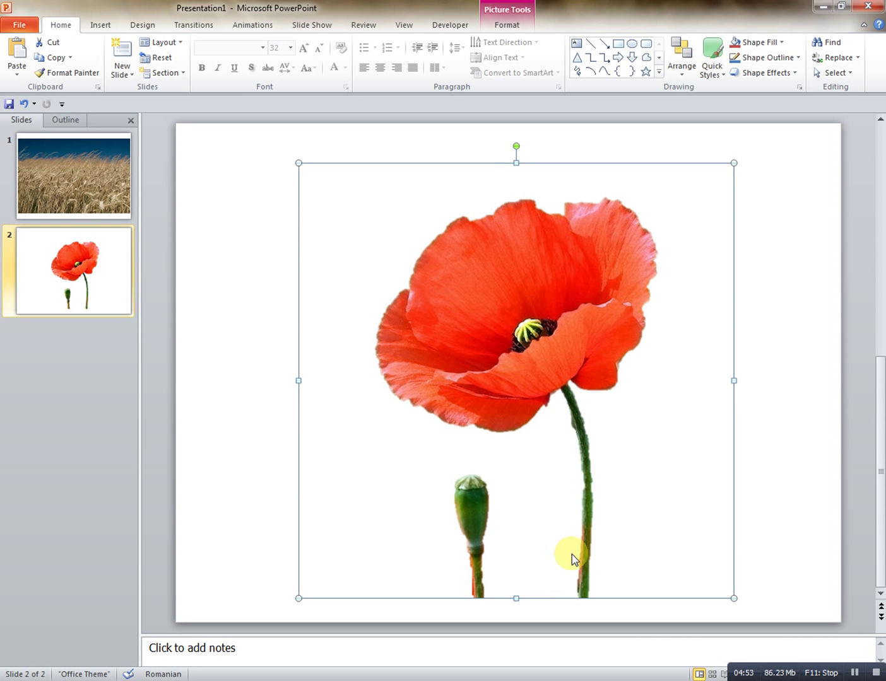
{"action": "right_click", "coordinate": [553, 465]}
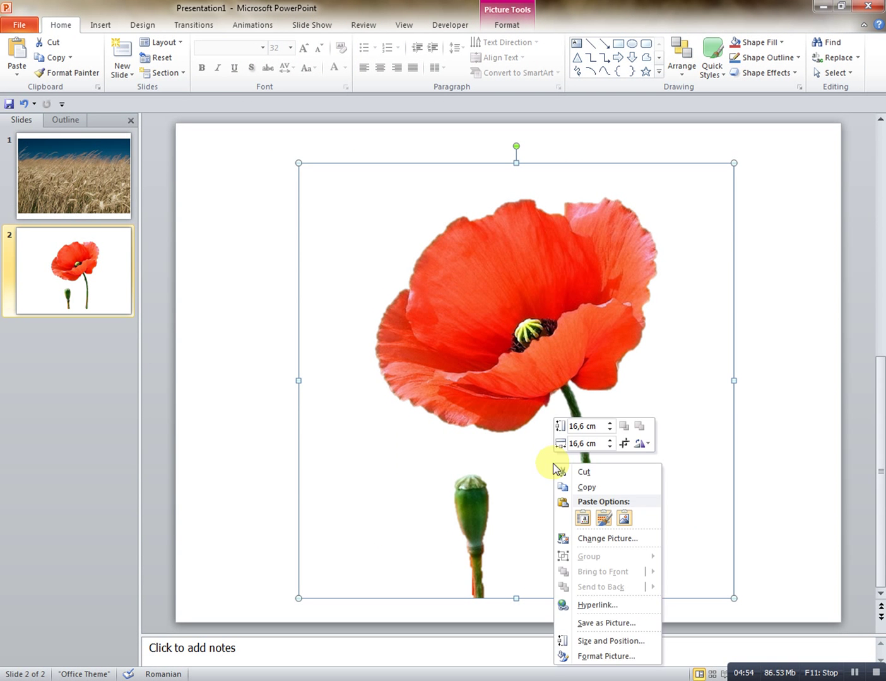
{"action": "left_click", "coordinate": [596, 655]}
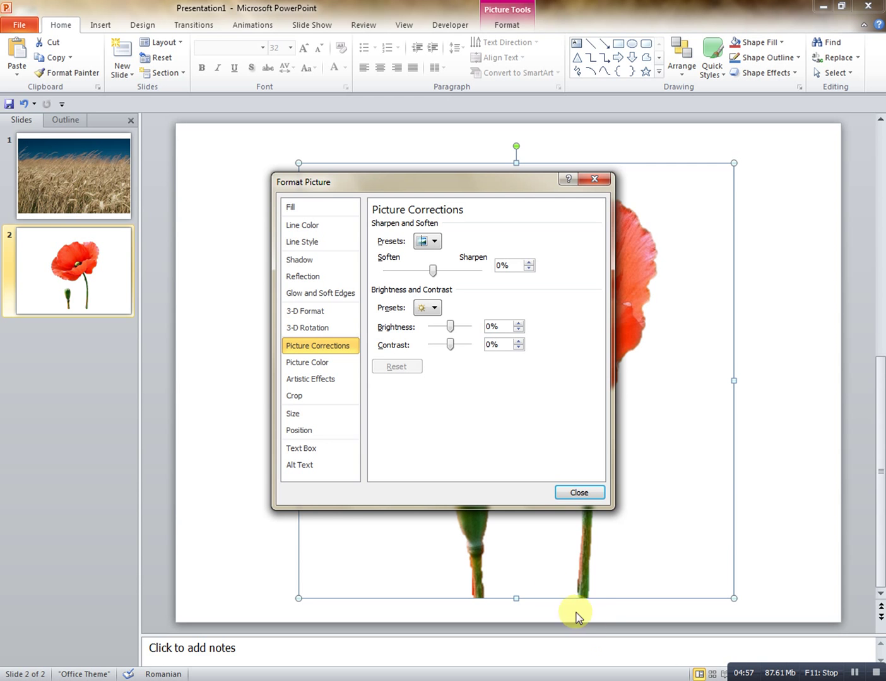
Step: Apply the 2.5 Point soft edges preset to the poppy cut-out in Format Picture
{"action": "left_click", "coordinate": [338, 299]}
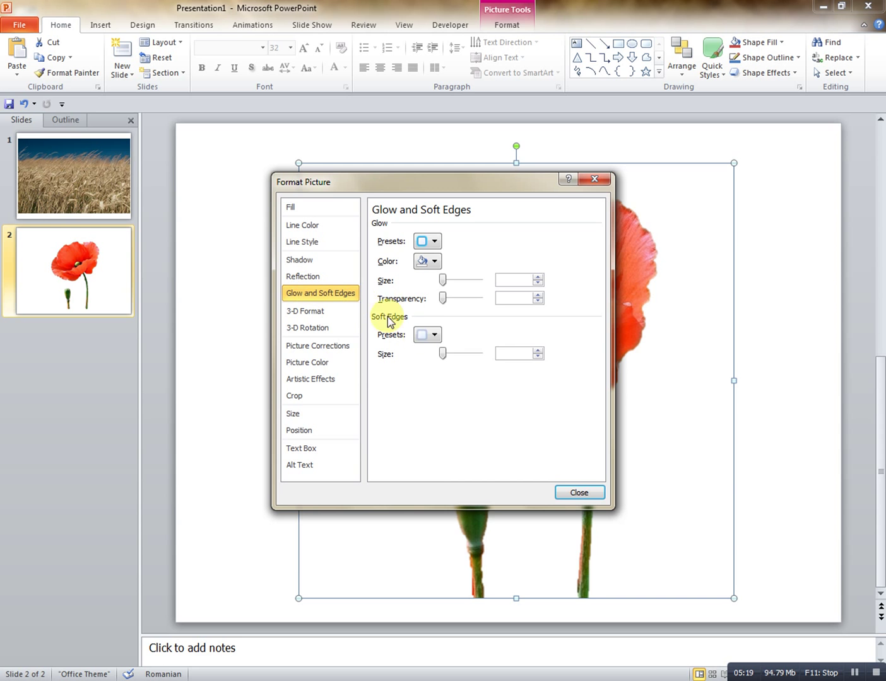
{"action": "left_click", "coordinate": [429, 334]}
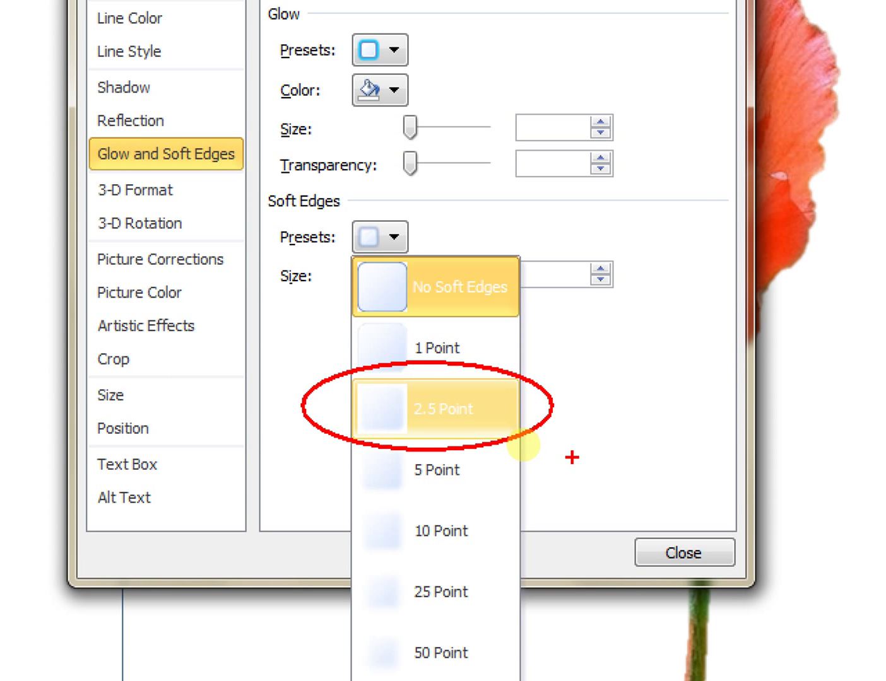
{"action": "left_click", "coordinate": [522, 444]}
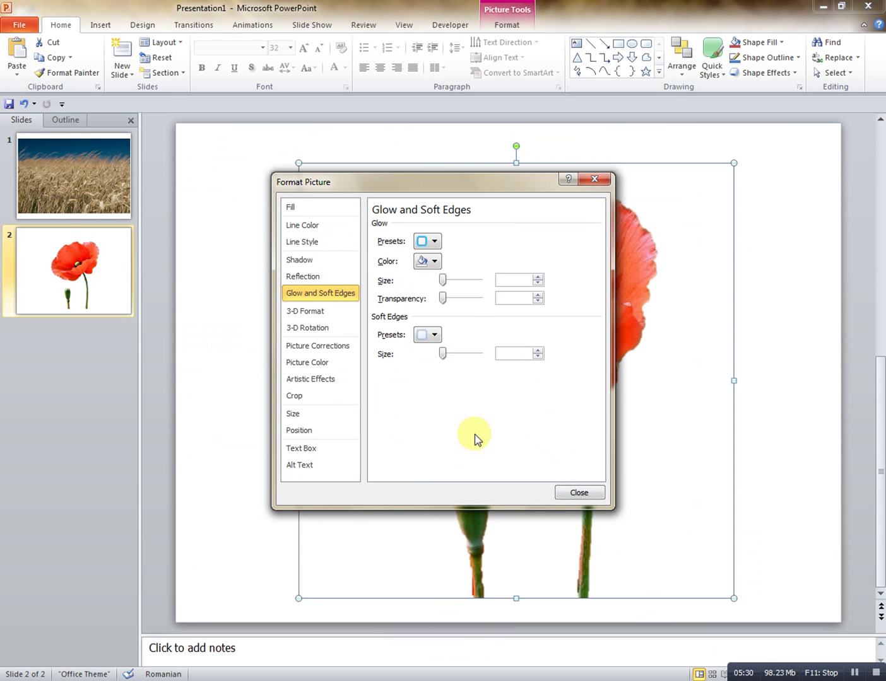
{"action": "left_click", "coordinate": [434, 337]}
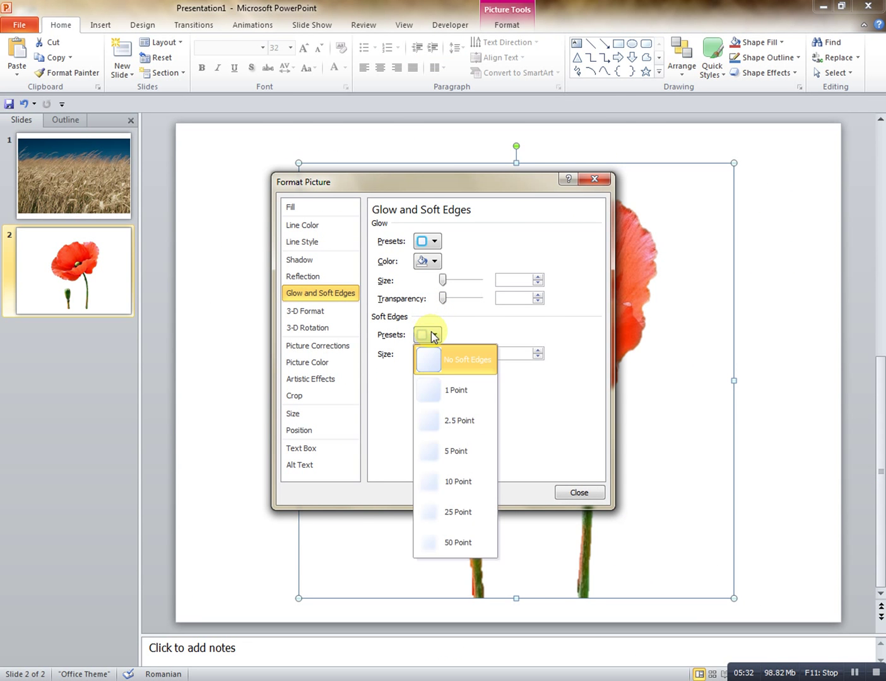
{"action": "left_click", "coordinate": [459, 417]}
{"action": "left_click", "coordinate": [579, 492]}
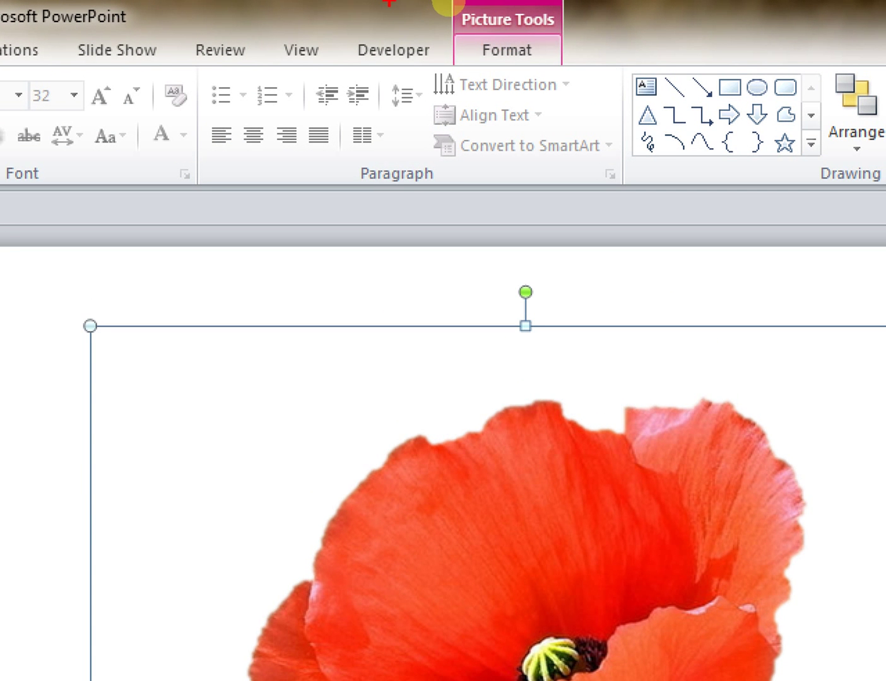
Step: Crop the white space above, right and left of the poppy, leaving it 15,45 × 11,22 cm
{"action": "mouse_move", "coordinate": [393, 2]}
{"action": "left_mouse_down"}
{"action": "mouse_move", "coordinate": [606, 69]}
{"action": "mouse_move", "coordinate": [442, 5]}
{"action": "left_mouse_up"}
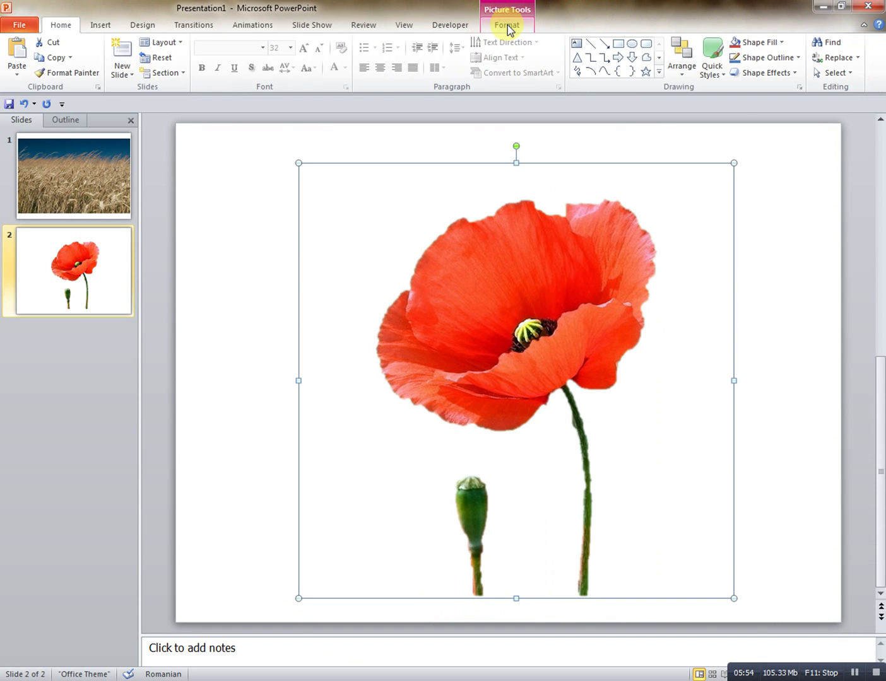
{"action": "left_click", "coordinate": [507, 50]}
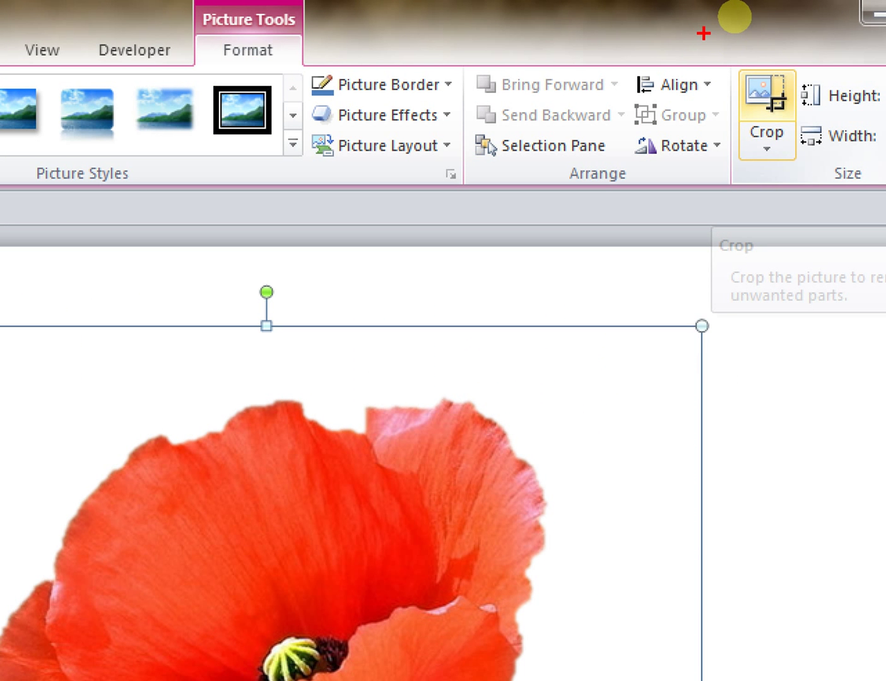
{"action": "mouse_move", "coordinate": [703, 33]}
{"action": "left_mouse_down"}
{"action": "mouse_move", "coordinate": [746, 65]}
{"action": "mouse_move", "coordinate": [820, 211]}
{"action": "left_mouse_up"}
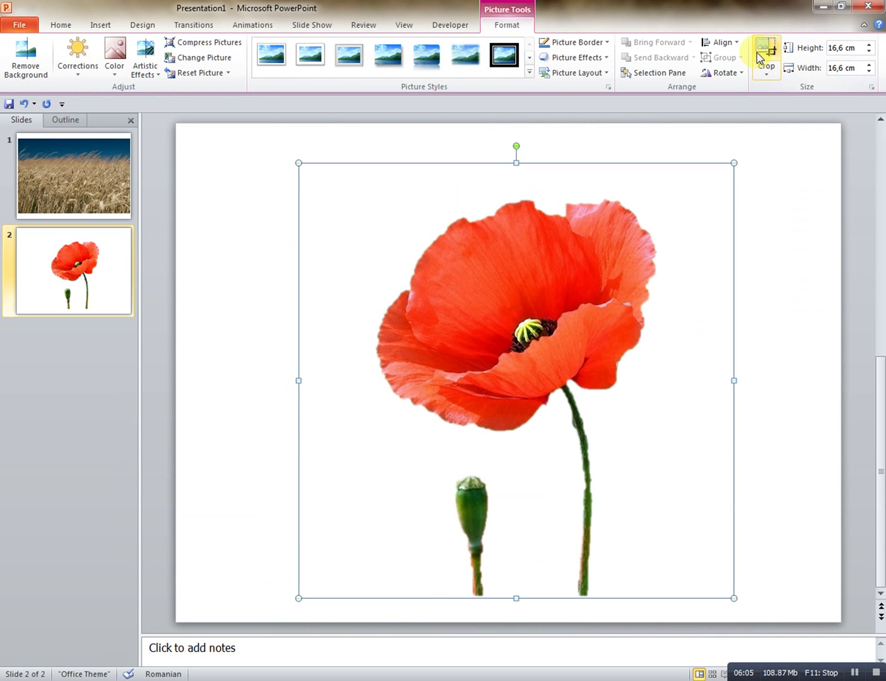
{"action": "left_click", "coordinate": [764, 70]}
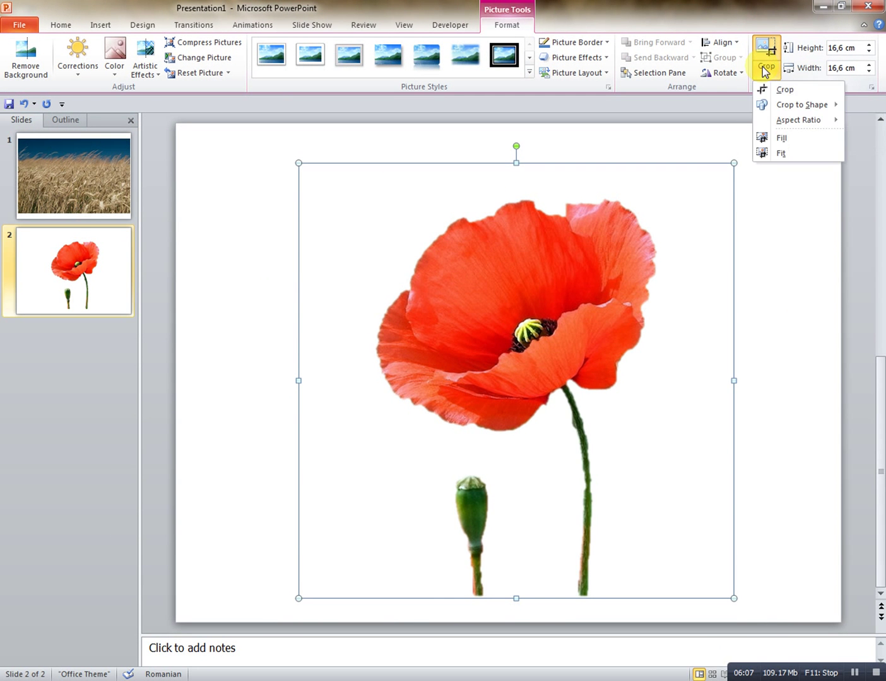
{"action": "left_click", "coordinate": [769, 87]}
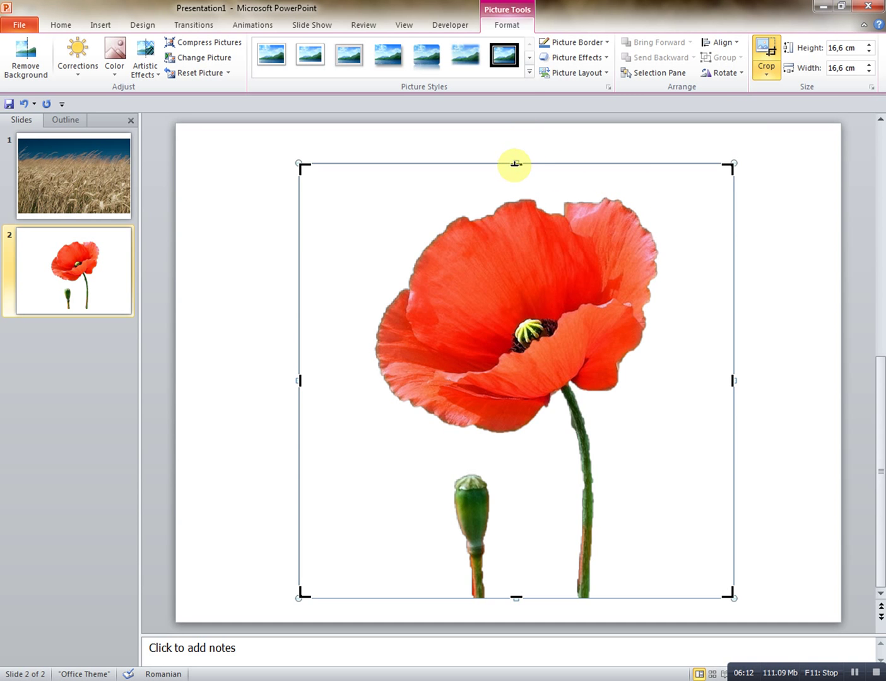
{"action": "left_click_drag", "start_coordinate": [515, 164], "coordinate": [516, 194]}
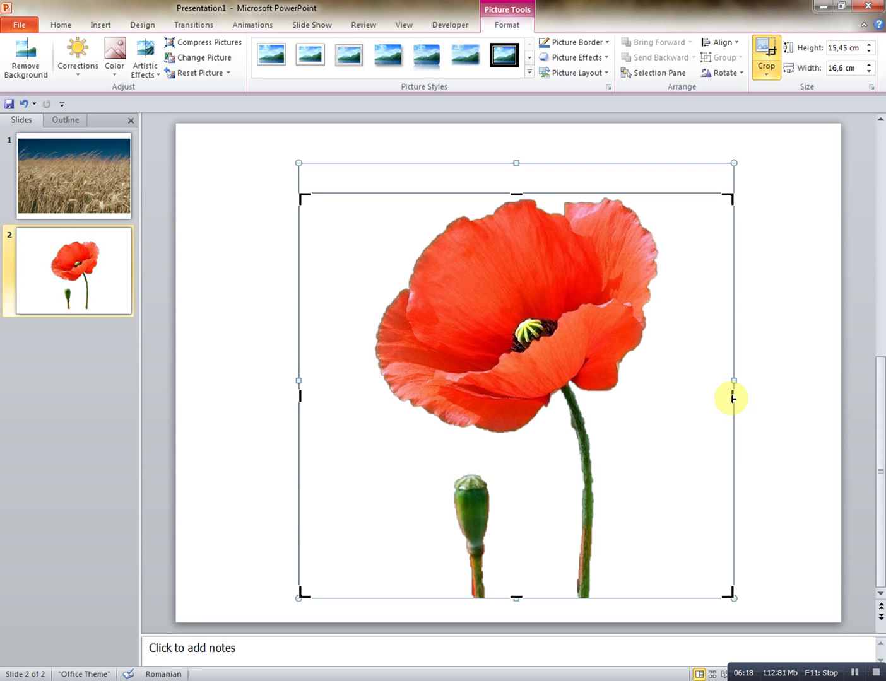
{"action": "left_click_drag", "start_coordinate": [732, 398], "coordinate": [660, 403]}
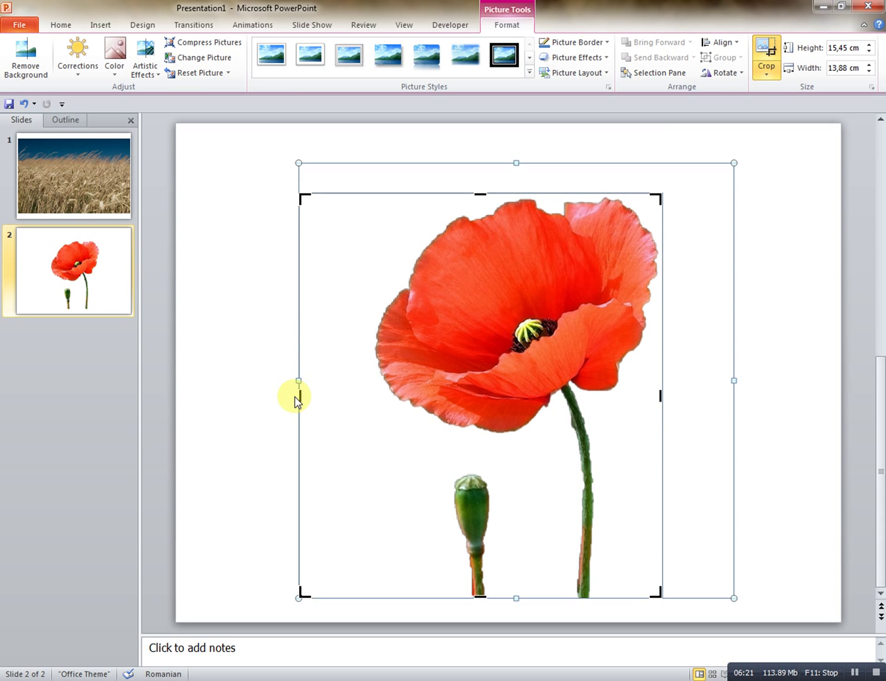
{"action": "left_click_drag", "start_coordinate": [298, 397], "coordinate": [367, 398]}
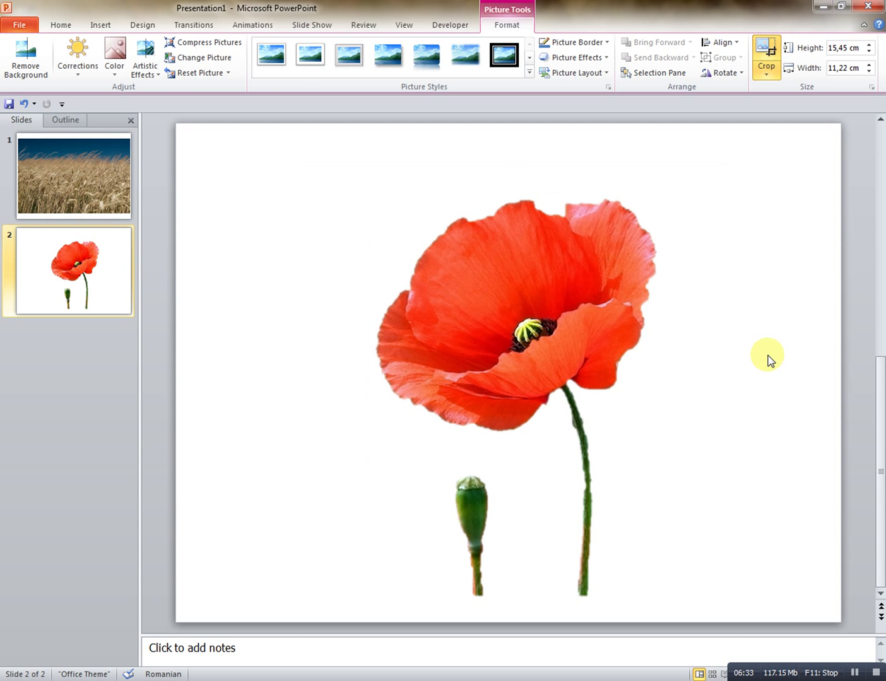
{"action": "left_click", "coordinate": [768, 361]}
{"action": "left_click", "coordinate": [555, 357]}
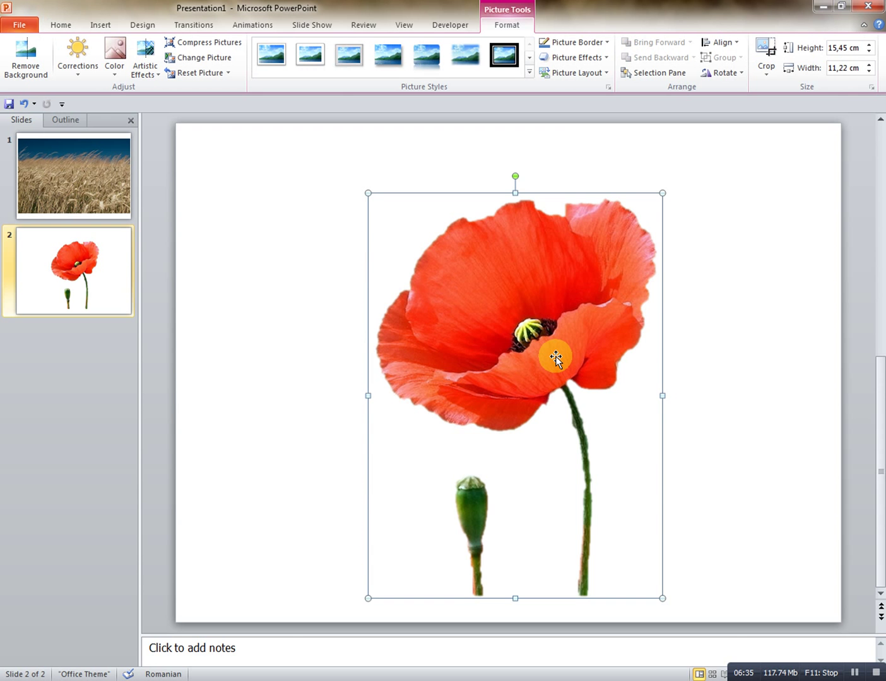
Step: Copy the poppy cut-out and paste it onto the wheat field slide
{"action": "right_click", "coordinate": [555, 357]}
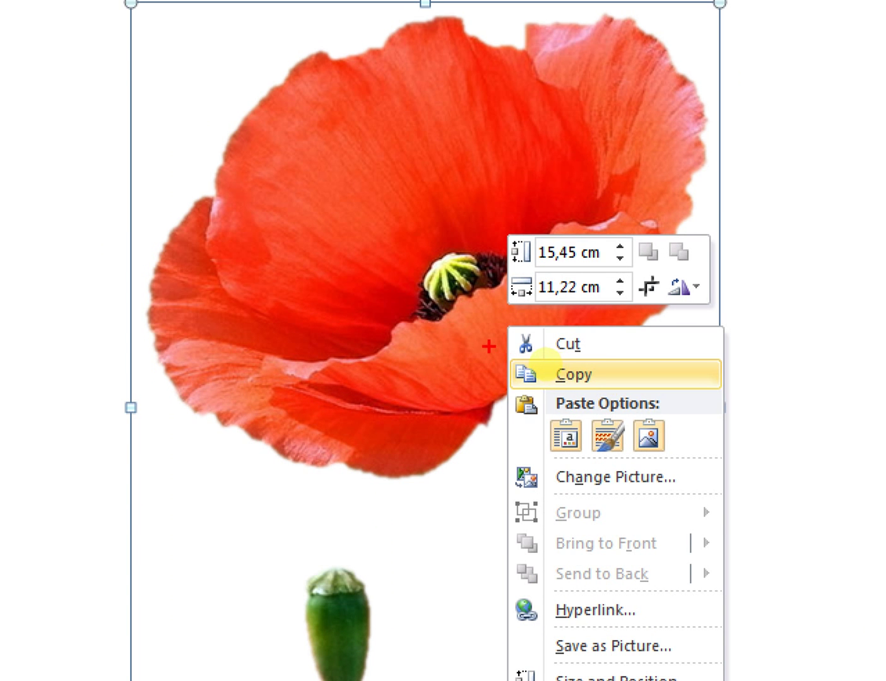
{"action": "left_click", "coordinate": [539, 363]}
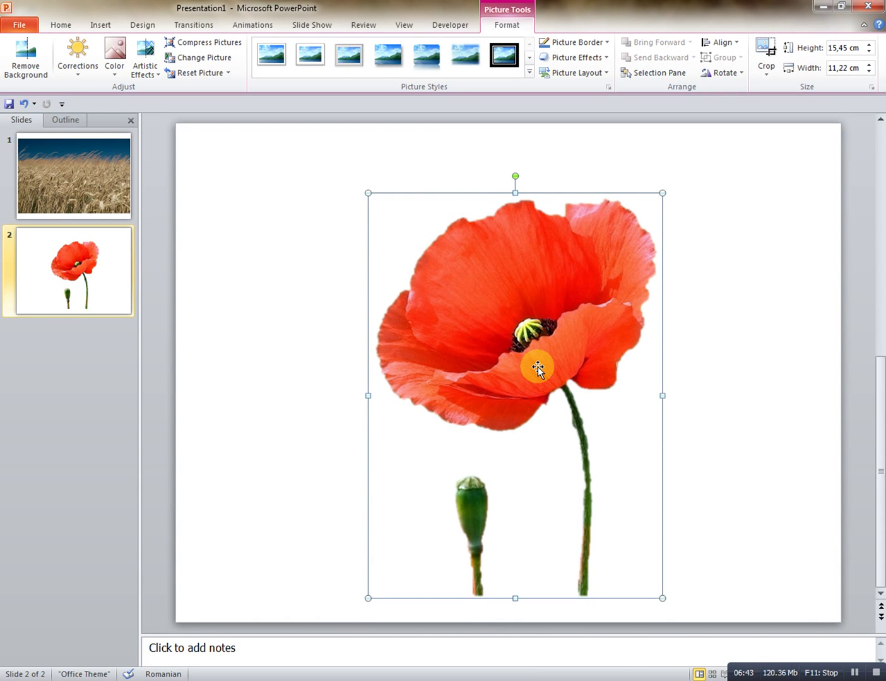
{"action": "right_click", "coordinate": [540, 366]}
{"action": "left_click", "coordinate": [571, 392]}
{"action": "left_click", "coordinate": [96, 179]}
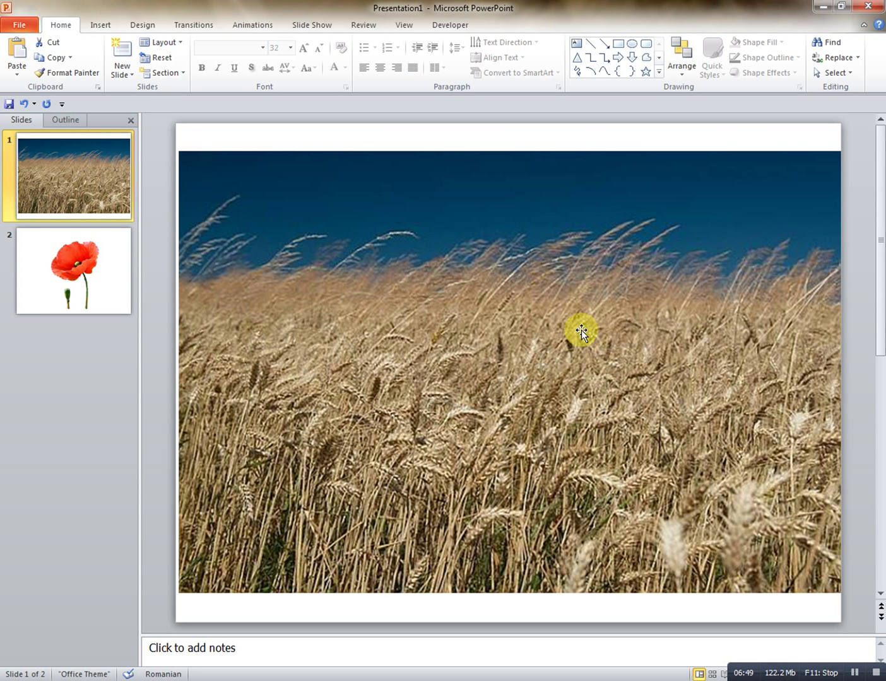
{"action": "right_click", "coordinate": [546, 336]}
{"action": "left_click", "coordinate": [575, 391]}
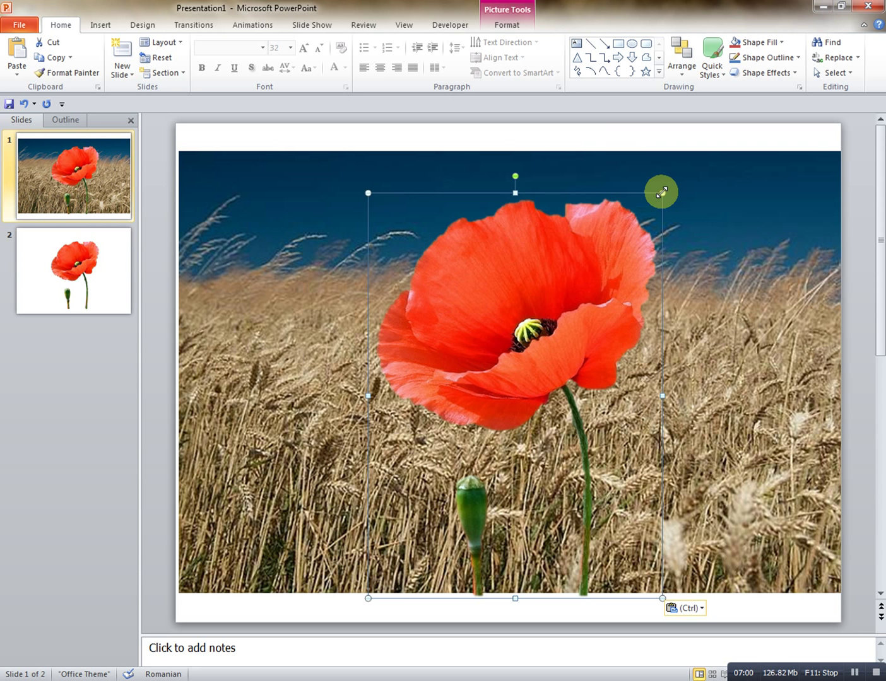
Step: Shrink the pasted poppy to 5,2 × 3,78 cm and place it in the bottom-right corner
{"action": "left_click_drag", "start_coordinate": [661, 193], "coordinate": [441, 441]}
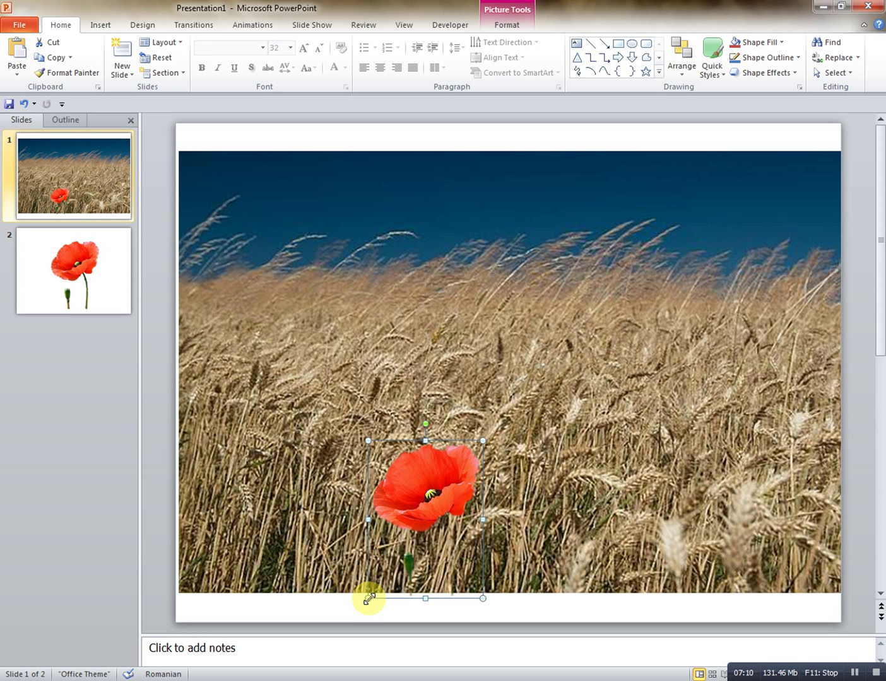
{"action": "left_click_drag", "start_coordinate": [368, 598], "coordinate": [409, 575]}
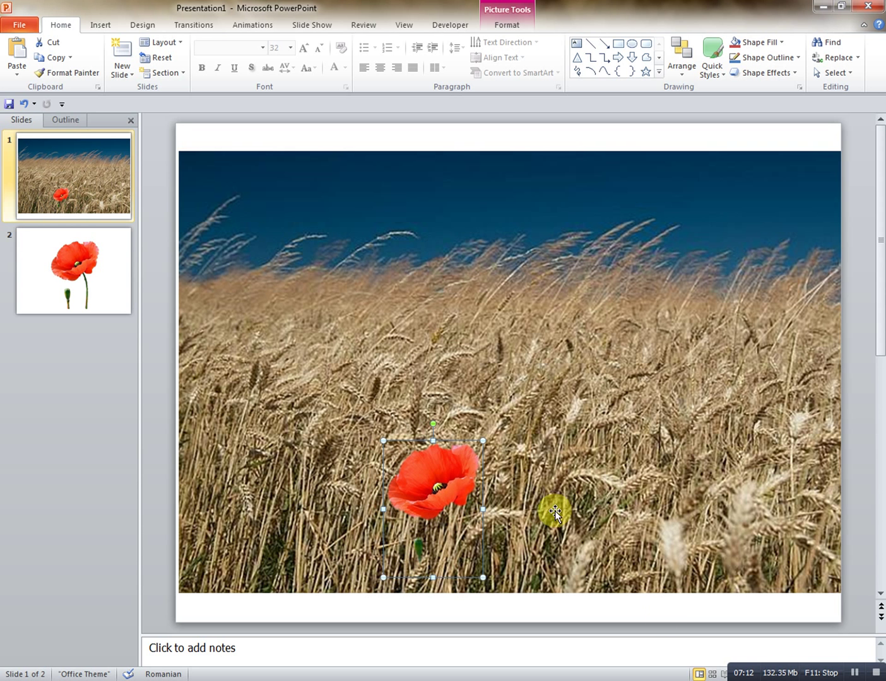
{"action": "left_click_drag", "start_coordinate": [464, 479], "coordinate": [808, 497]}
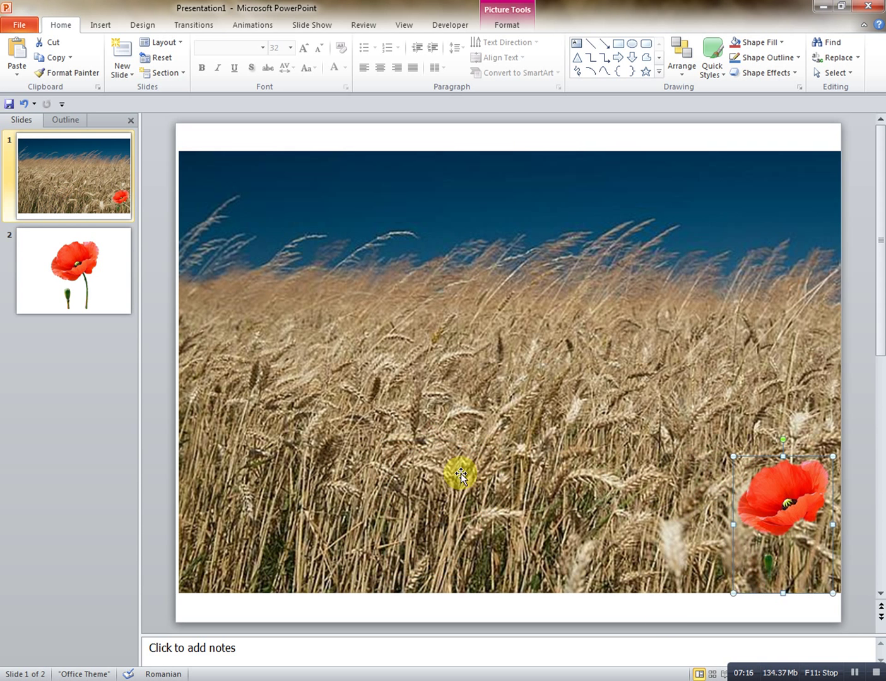
{"action": "right_click", "coordinate": [753, 484]}
Step: Paste another copy of the small poppy onto the wheat field and move it left
{"action": "left_click", "coordinate": [787, 307]}
{"action": "right_click", "coordinate": [458, 378]}
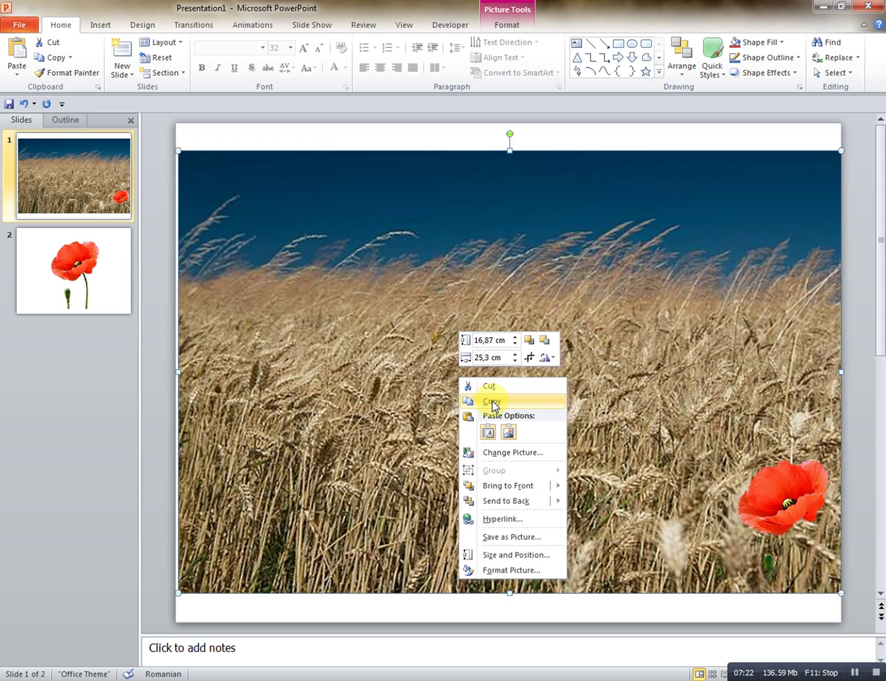
{"action": "left_click", "coordinate": [488, 432]}
{"action": "left_click_drag", "start_coordinate": [773, 498], "coordinate": [561, 487]}
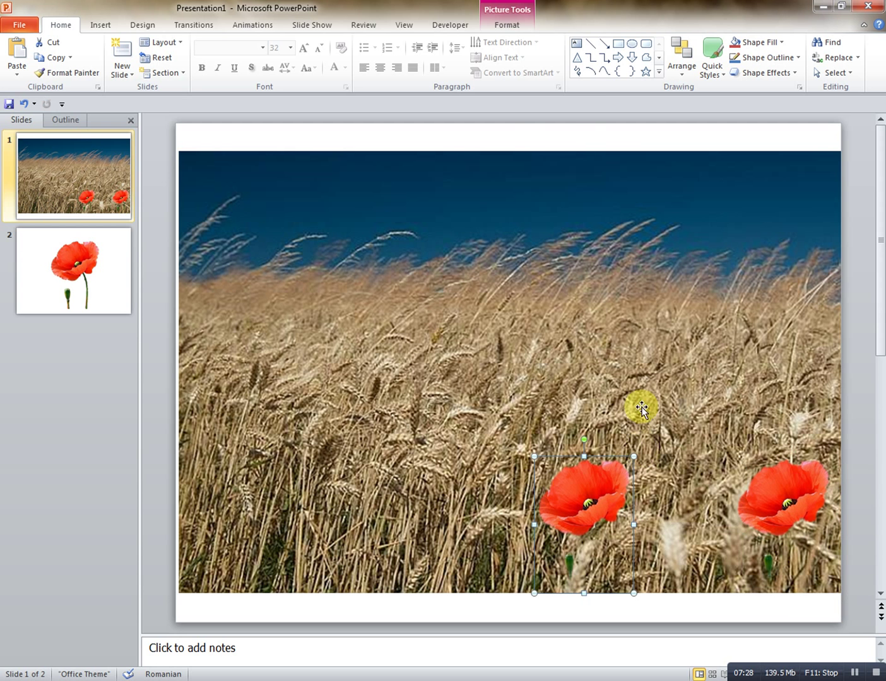
Step: Flip the new poppy horizontally, shrink it to 3,4 × 2,47 cm and raise it into the field
{"action": "left_click", "coordinate": [506, 29]}
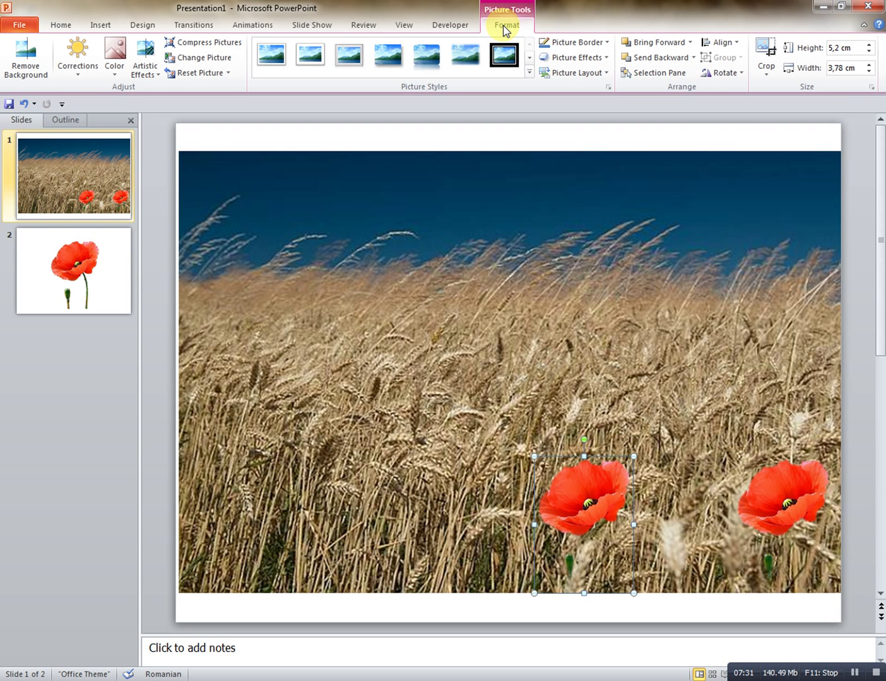
{"action": "left_click", "coordinate": [725, 74]}
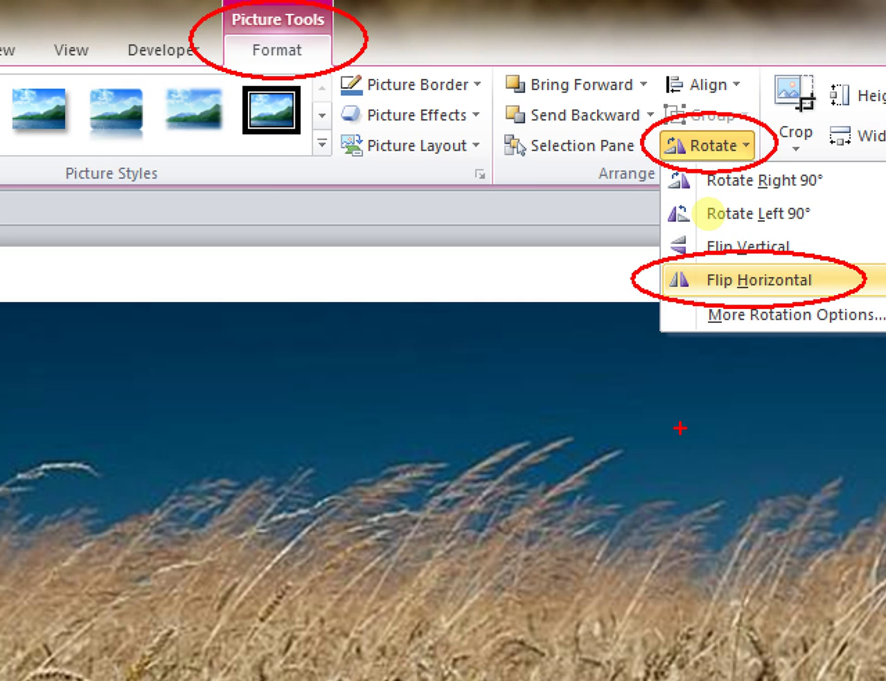
{"action": "left_click", "coordinate": [757, 280]}
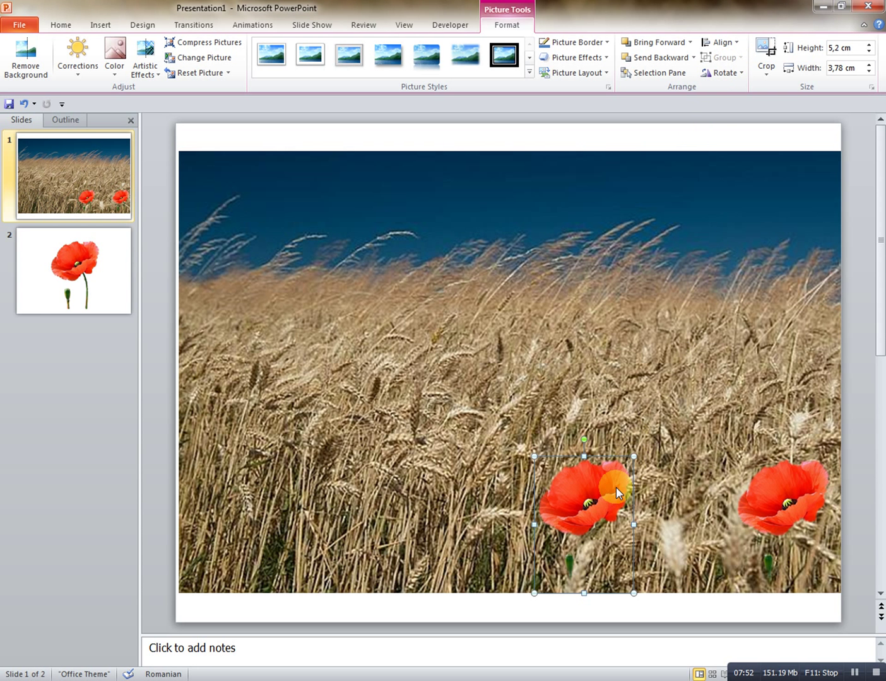
{"action": "left_click", "coordinate": [735, 74]}
{"action": "left_click", "coordinate": [745, 140]}
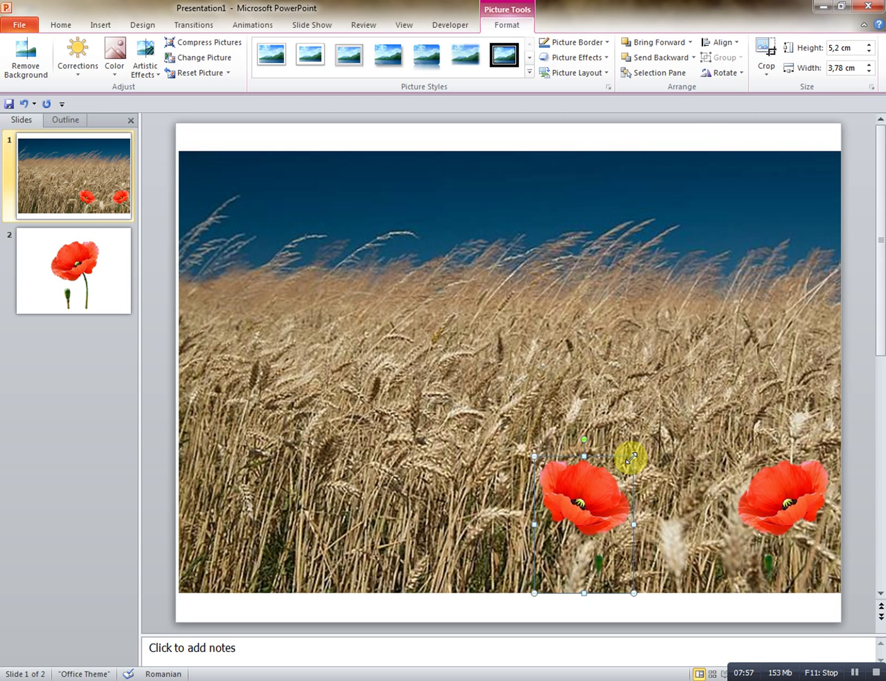
{"action": "left_click_drag", "start_coordinate": [629, 460], "coordinate": [596, 499]}
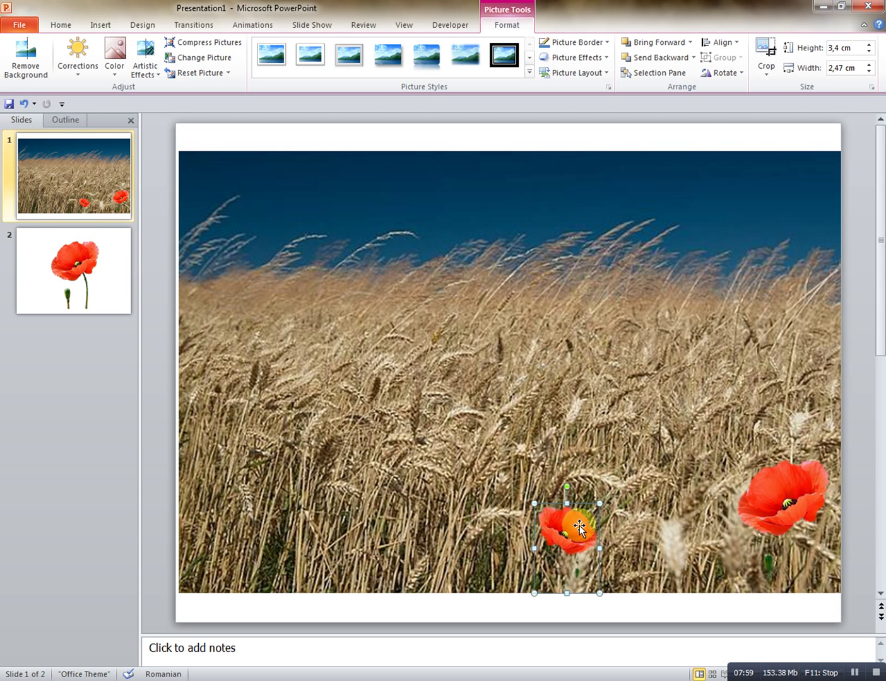
{"action": "left_click_drag", "start_coordinate": [567, 543], "coordinate": [632, 382]}
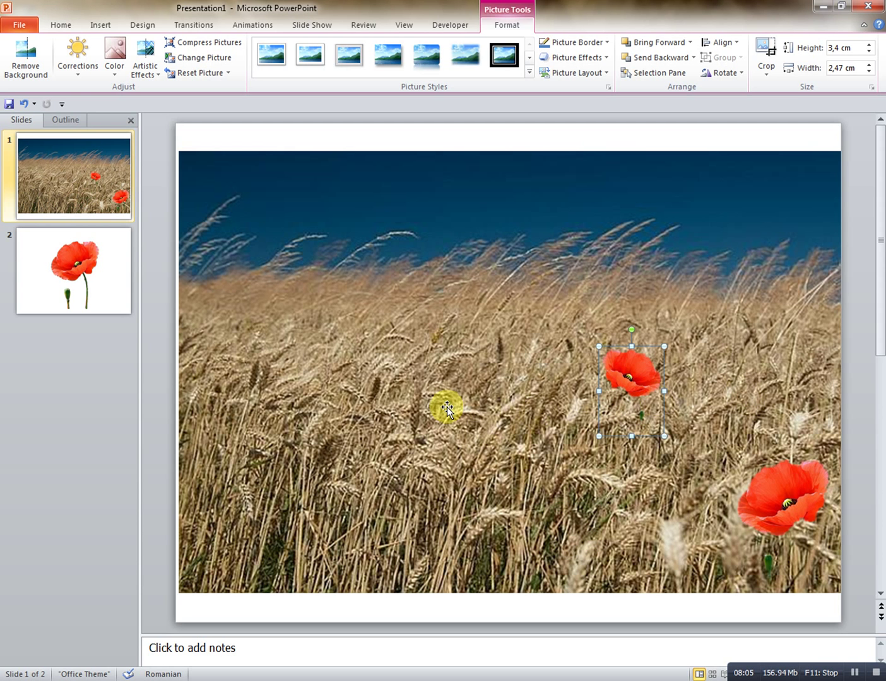
Step: Copy the small poppy and paste a copy at the field's lower left
{"action": "right_click", "coordinate": [627, 410]}
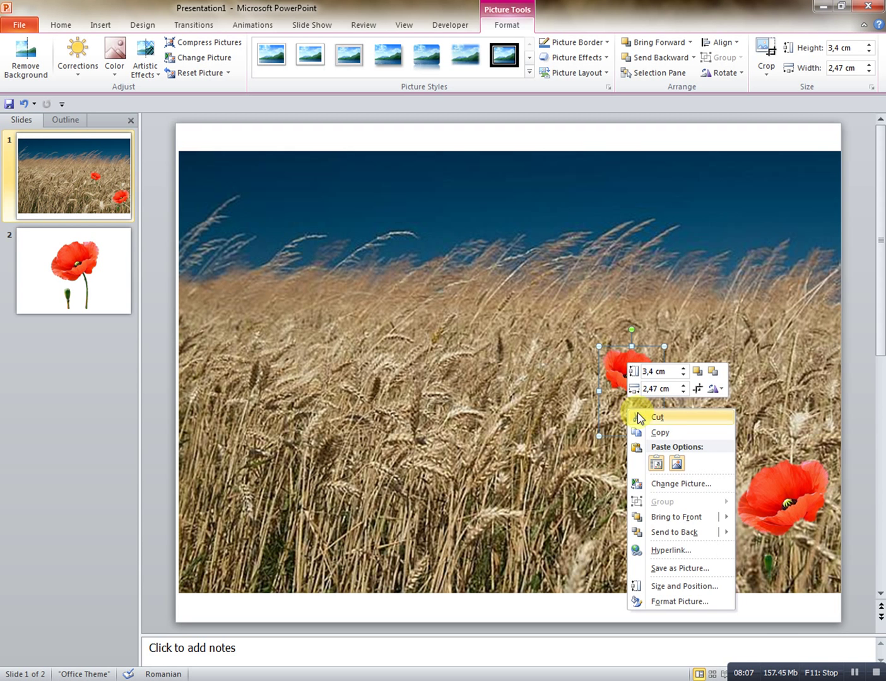
{"action": "left_click", "coordinate": [669, 432]}
{"action": "right_click", "coordinate": [491, 378]}
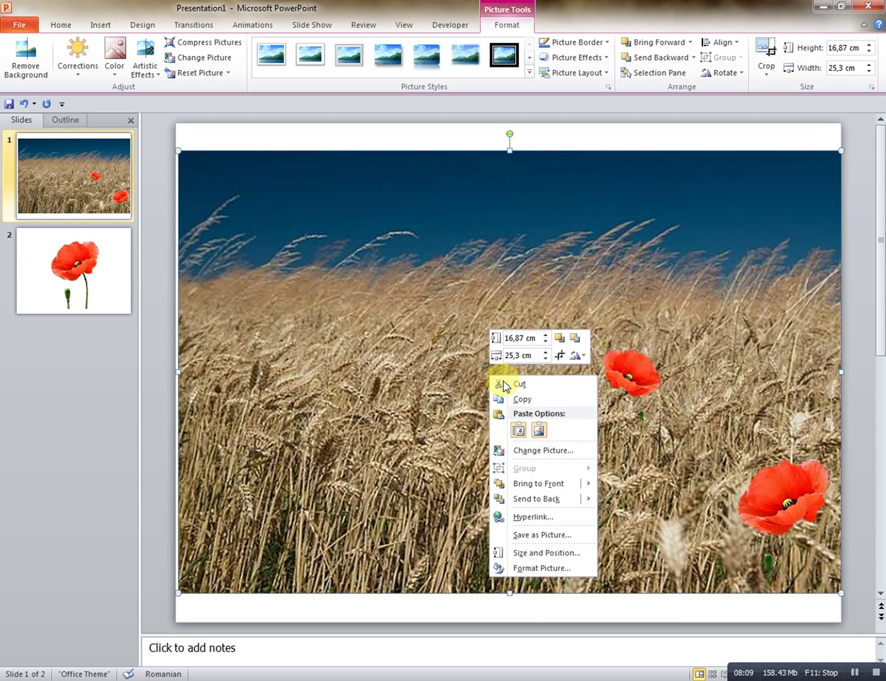
{"action": "left_click", "coordinate": [518, 430]}
{"action": "left_click_drag", "start_coordinate": [640, 394], "coordinate": [218, 529]}
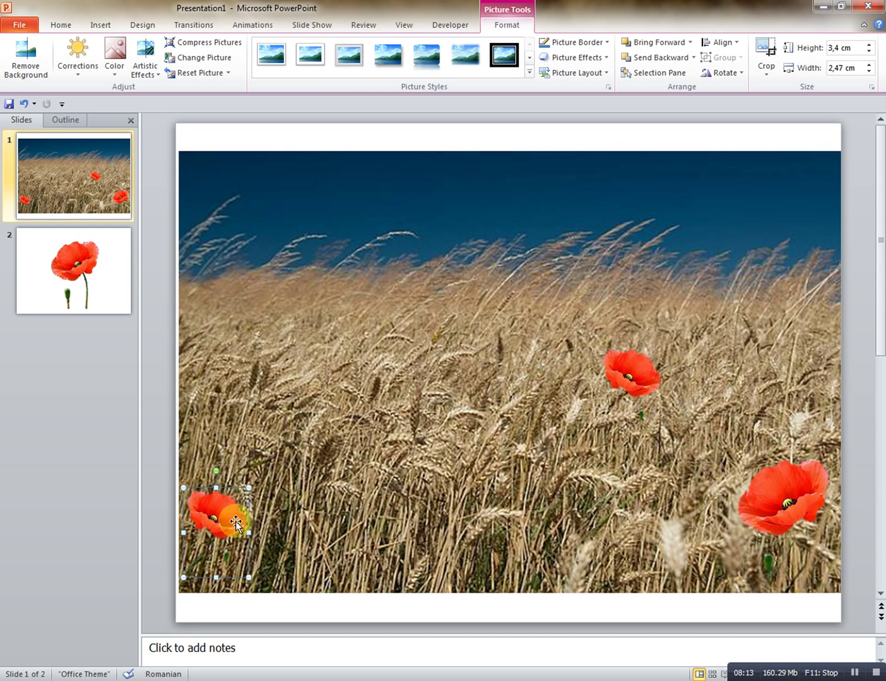
Step: Paste another poppy near the field's centre and mirror it horizontally
{"action": "right_click", "coordinate": [428, 422]}
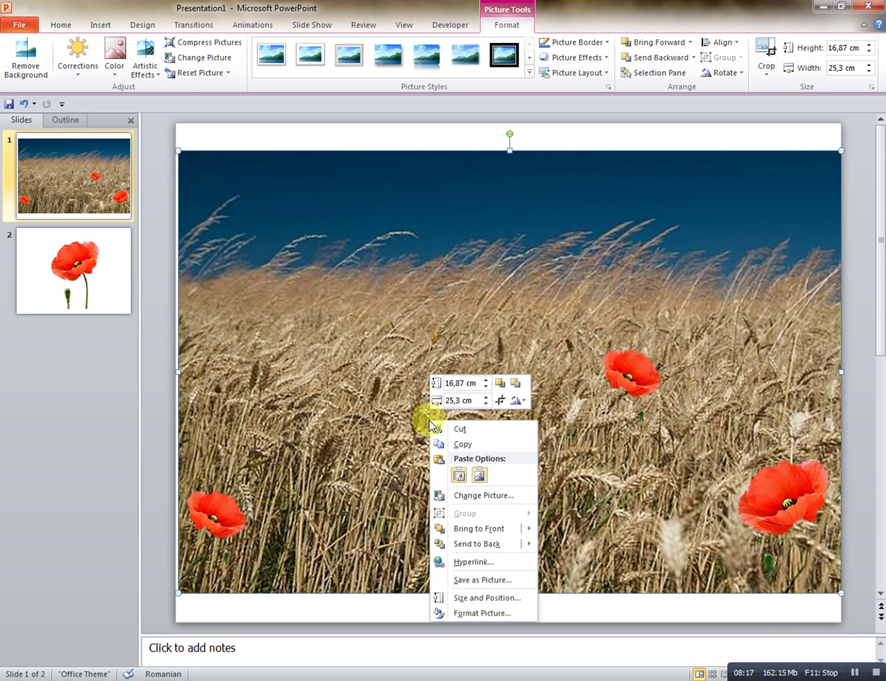
{"action": "left_click", "coordinate": [458, 475]}
{"action": "left_click_drag", "start_coordinate": [648, 398], "coordinate": [431, 446]}
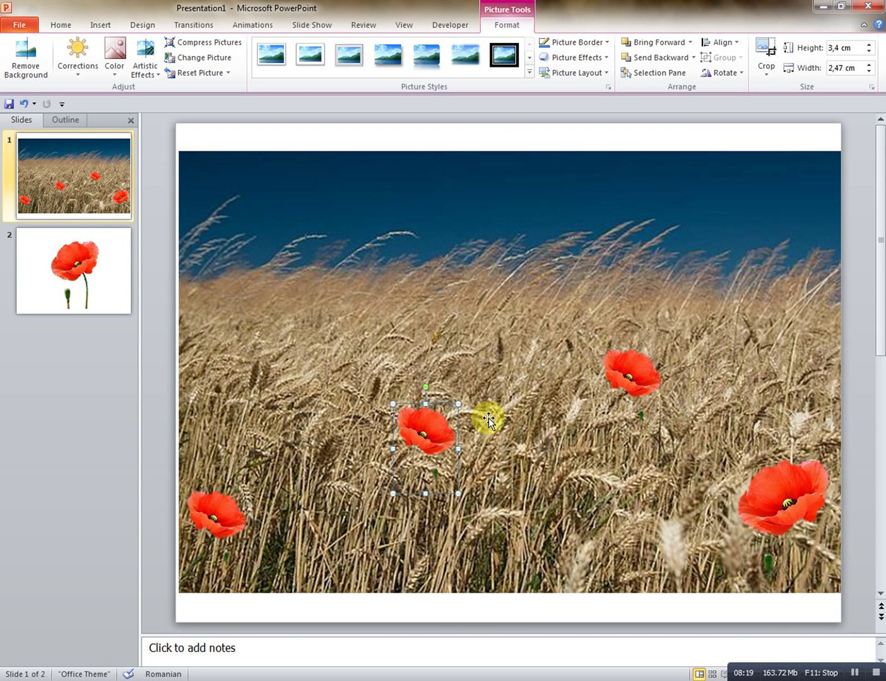
{"action": "left_click", "coordinate": [735, 73]}
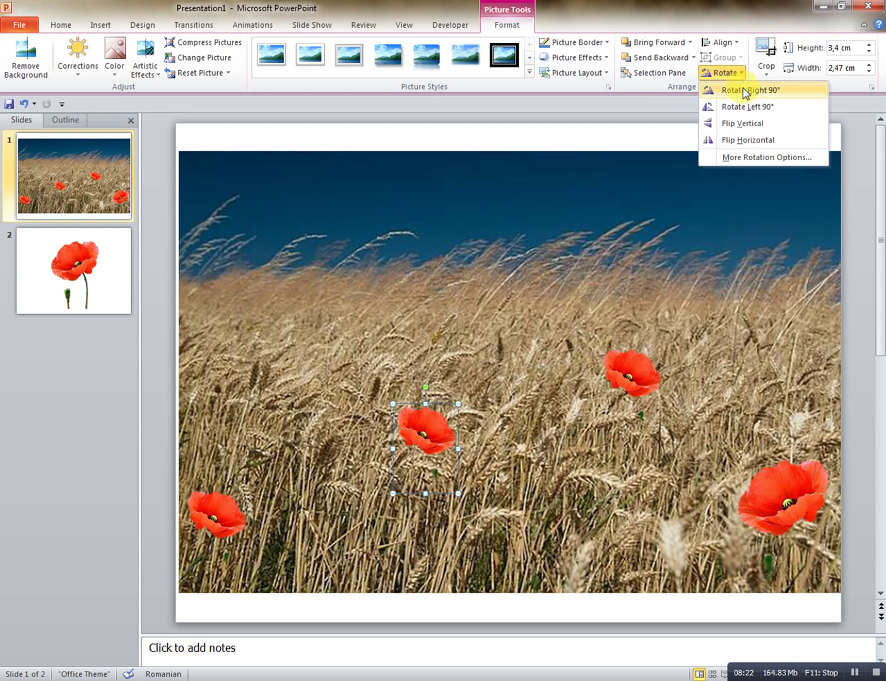
{"action": "left_click", "coordinate": [751, 125]}
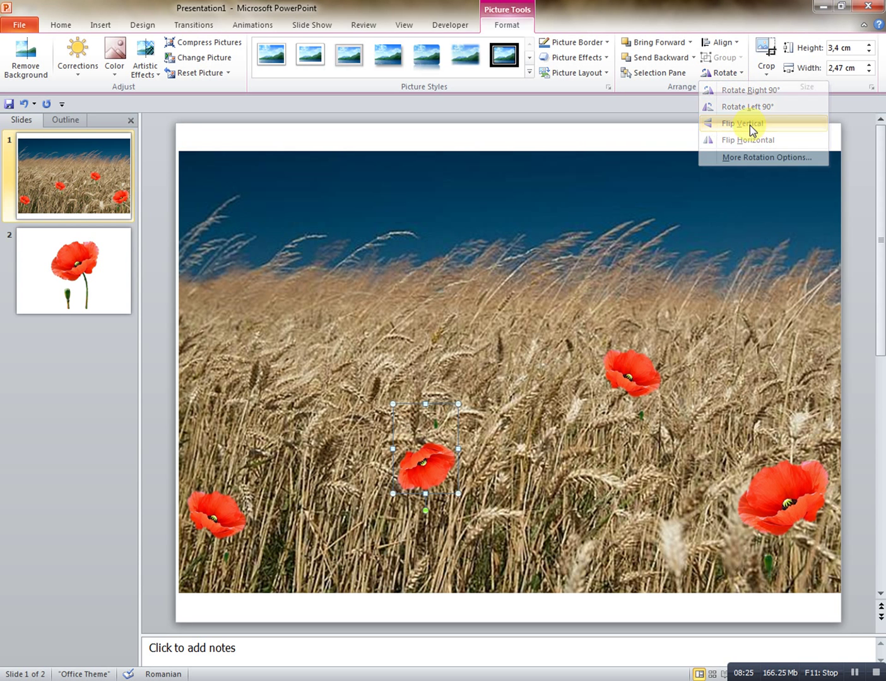
{"action": "left_click", "coordinate": [728, 74]}
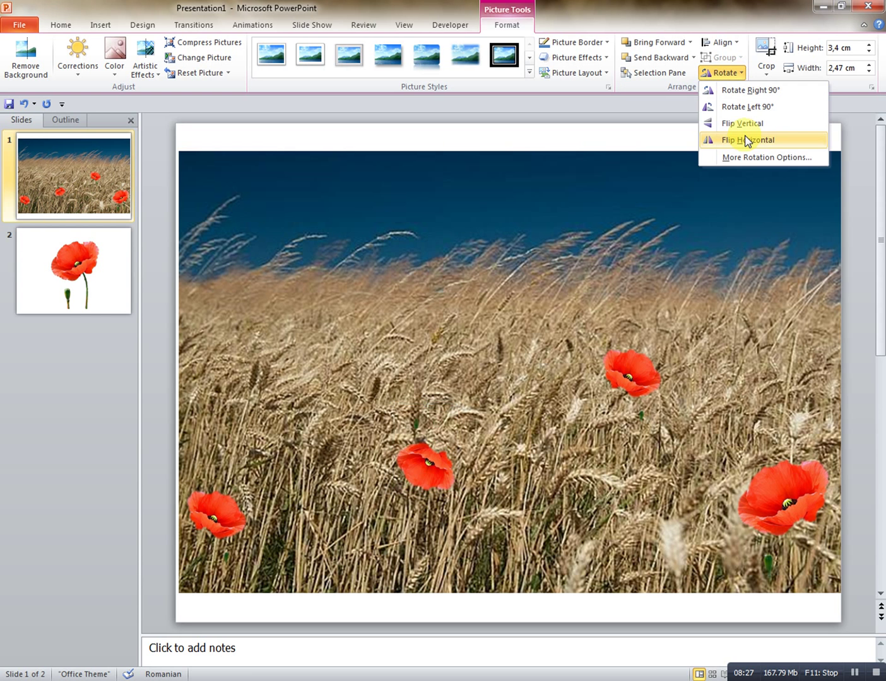
{"action": "left_click", "coordinate": [743, 123]}
{"action": "left_click", "coordinate": [737, 77]}
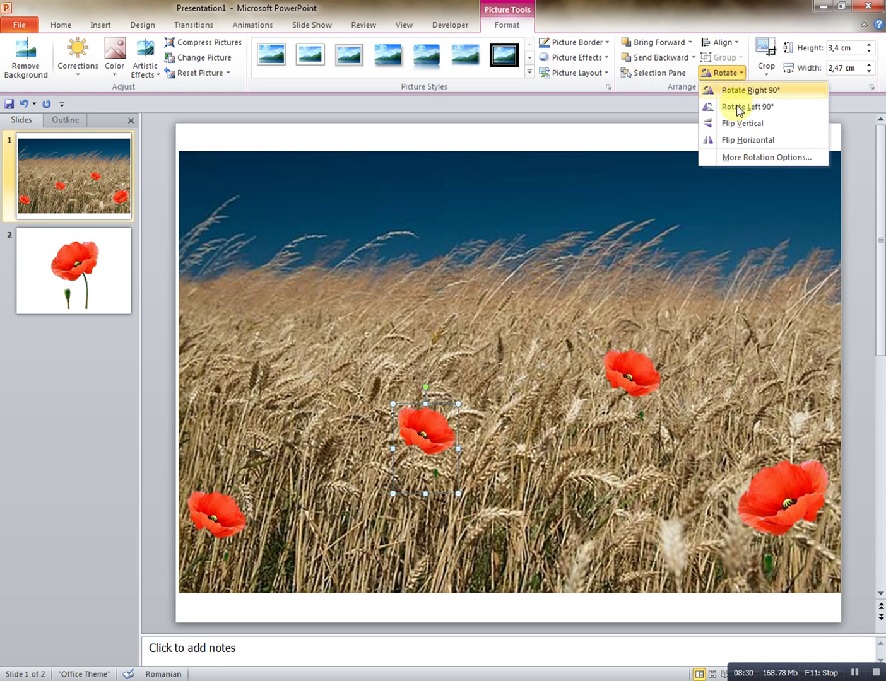
{"action": "left_click", "coordinate": [744, 144]}
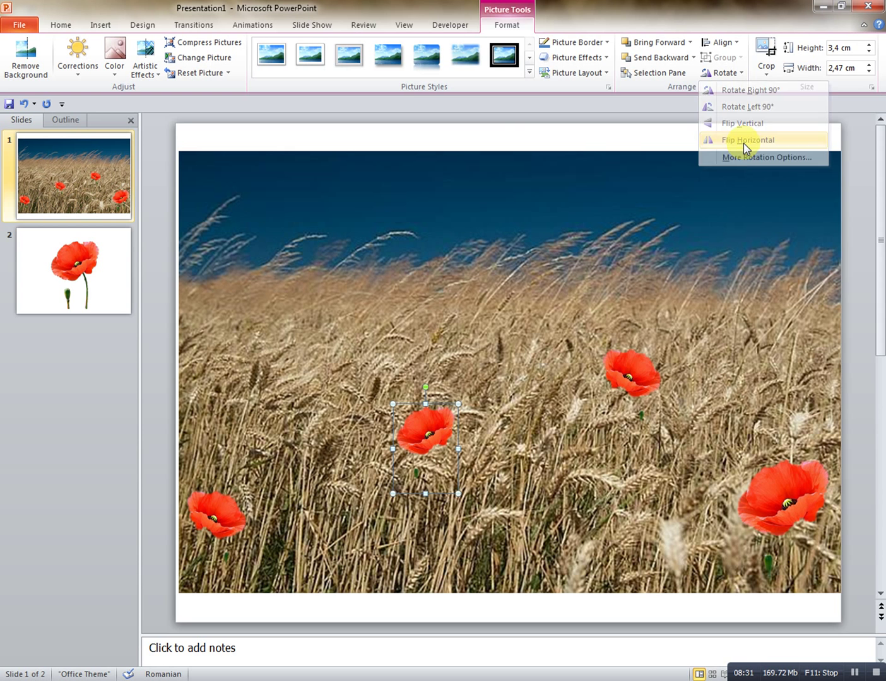
{"action": "left_click", "coordinate": [576, 509]}
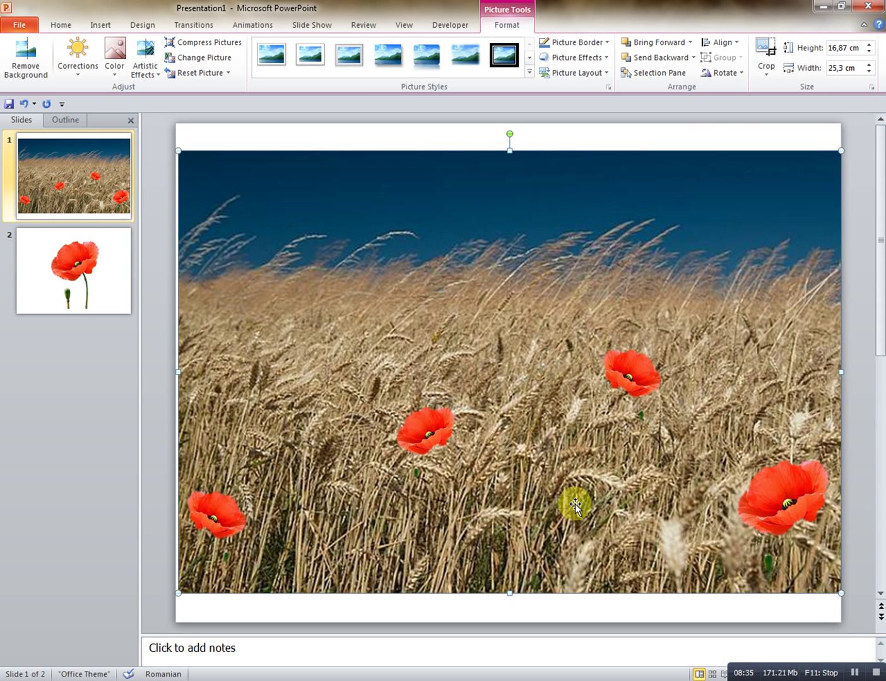
Step: Paste two more poppies, one at the lower middle and one at the upper left of the field
{"action": "right_click", "coordinate": [575, 505]}
{"action": "left_click", "coordinate": [605, 357]}
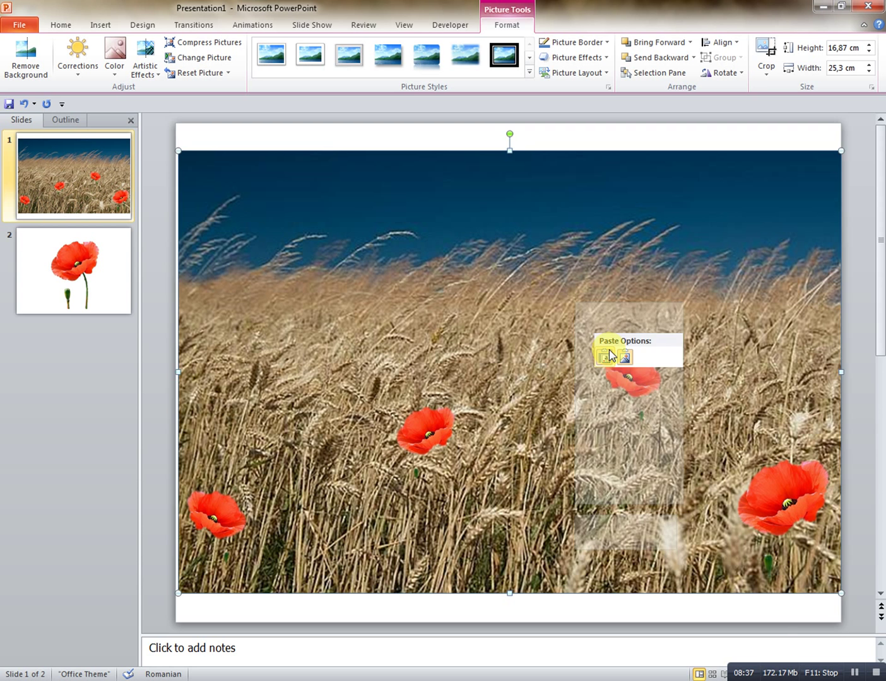
{"action": "left_click_drag", "start_coordinate": [642, 402], "coordinate": [561, 526]}
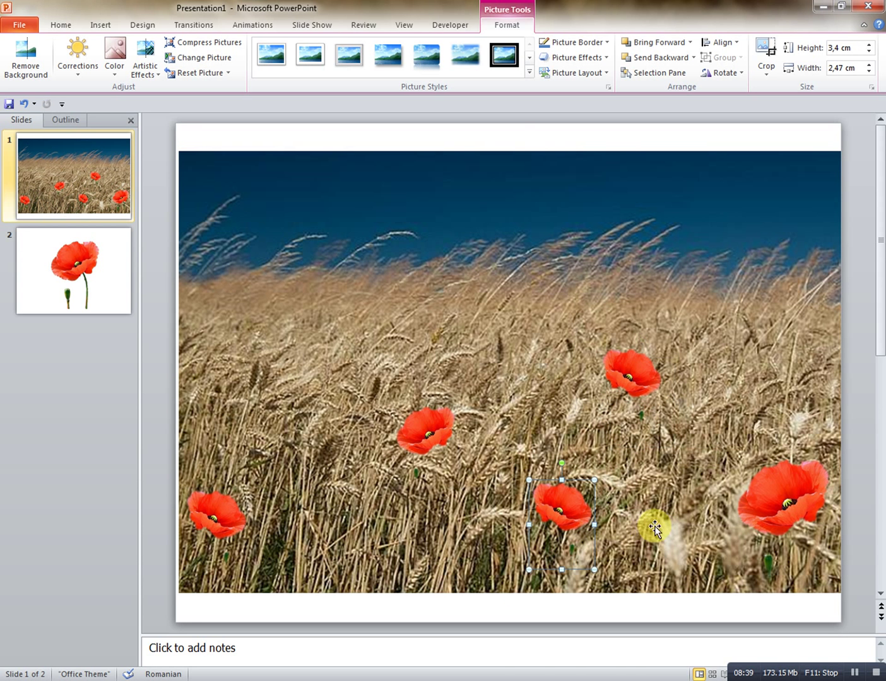
{"action": "right_click", "coordinate": [350, 384]}
{"action": "key", "text": "Escape"}
{"action": "right_click", "coordinate": [302, 348]}
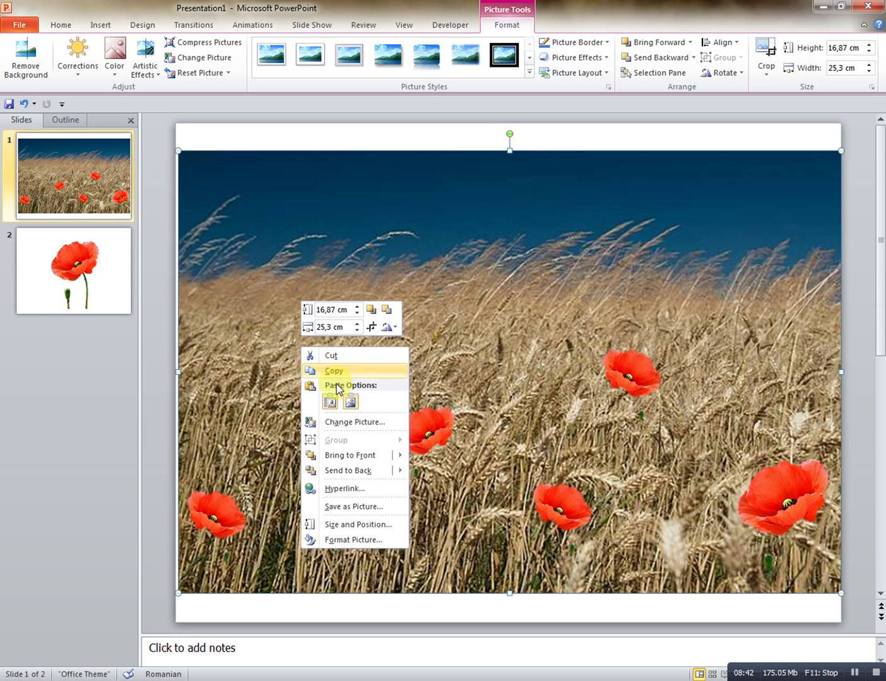
{"action": "left_click", "coordinate": [332, 403]}
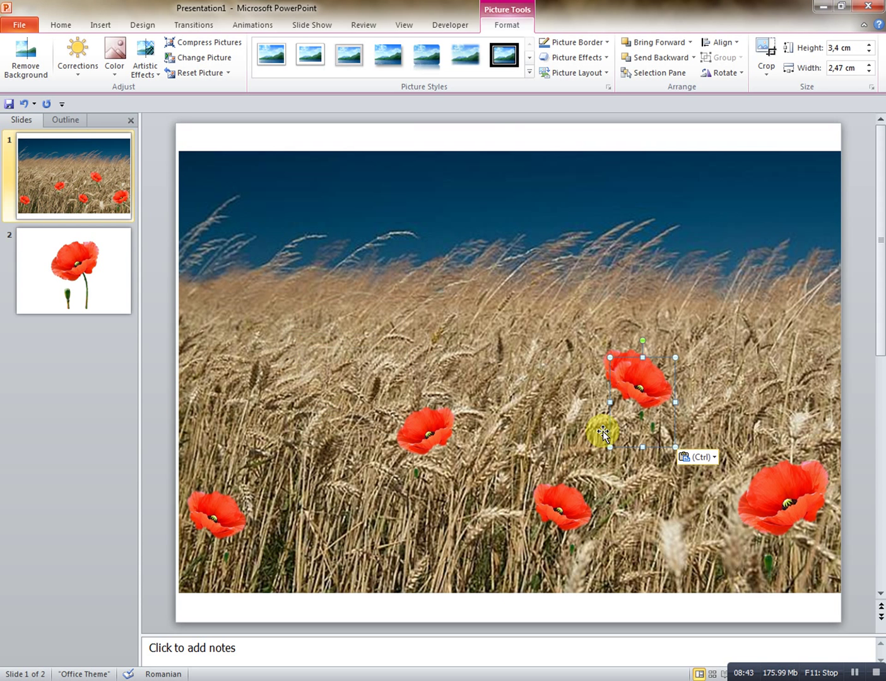
{"action": "left_click_drag", "start_coordinate": [628, 419], "coordinate": [296, 378]}
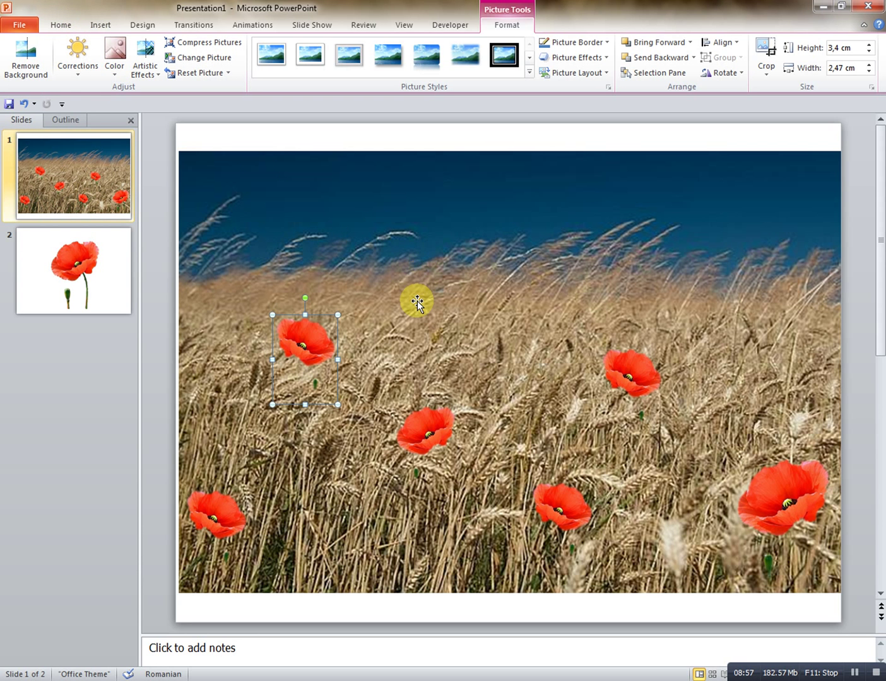
Step: Copy the large poppy from slide 2 onto the wheat field, shrink it and centre it
{"action": "left_click", "coordinate": [106, 287]}
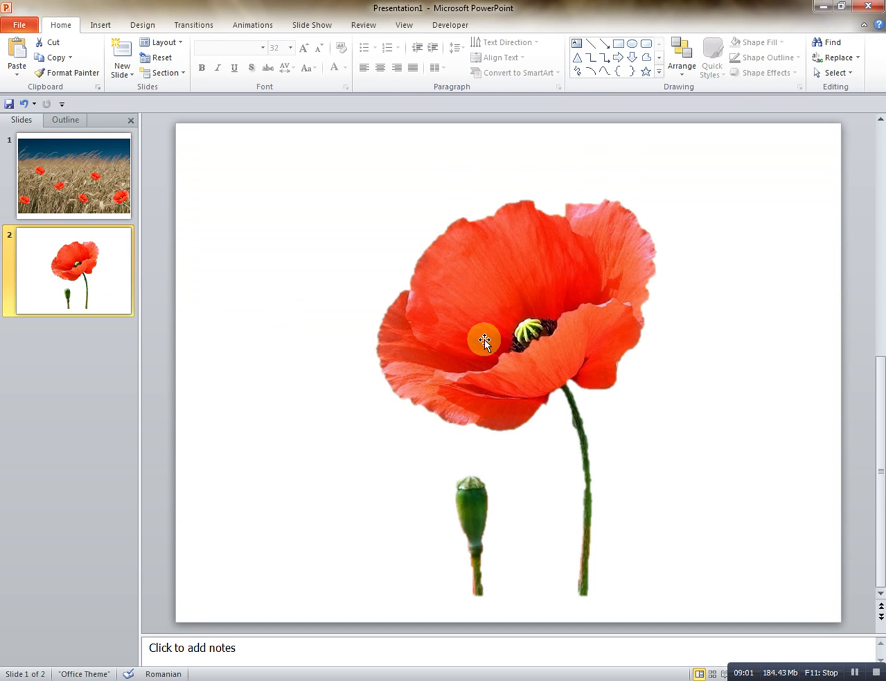
{"action": "right_click", "coordinate": [483, 339]}
{"action": "left_click", "coordinate": [513, 364]}
{"action": "left_click", "coordinate": [79, 192]}
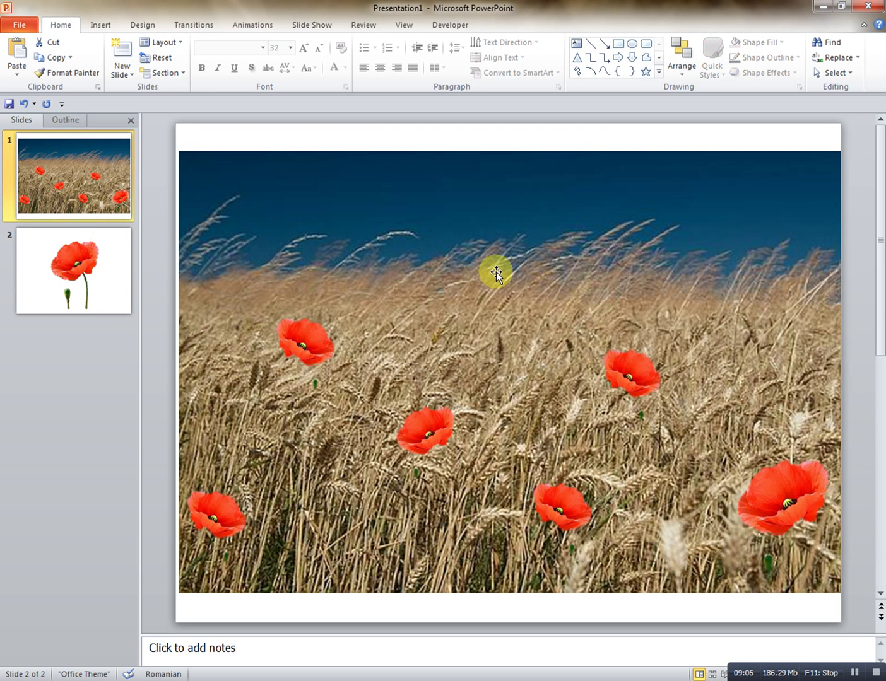
{"action": "right_click", "coordinate": [503, 270]}
{"action": "left_click", "coordinate": [526, 326]}
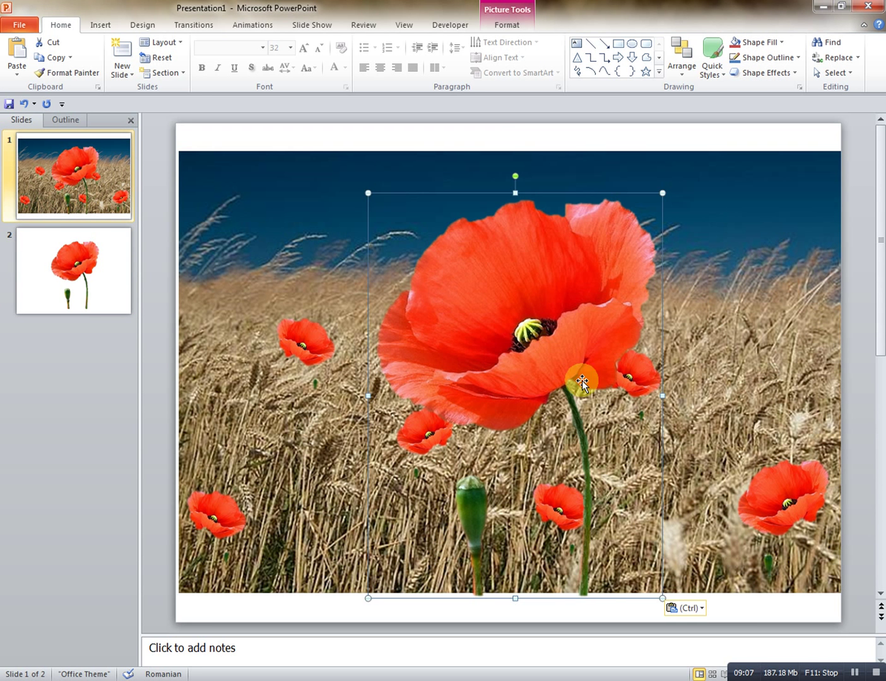
{"action": "left_click_drag", "start_coordinate": [662, 596], "coordinate": [556, 451]}
{"action": "left_click_drag", "start_coordinate": [470, 287], "coordinate": [517, 323]}
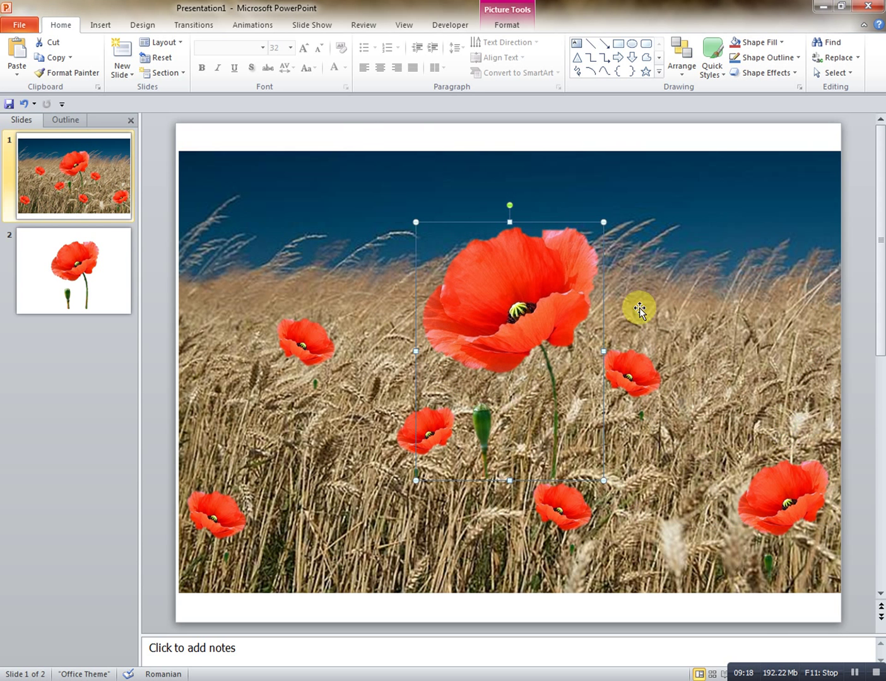
Step: Apply the Glow Edges artistic effect to the large central poppy
{"action": "left_click", "coordinate": [506, 26]}
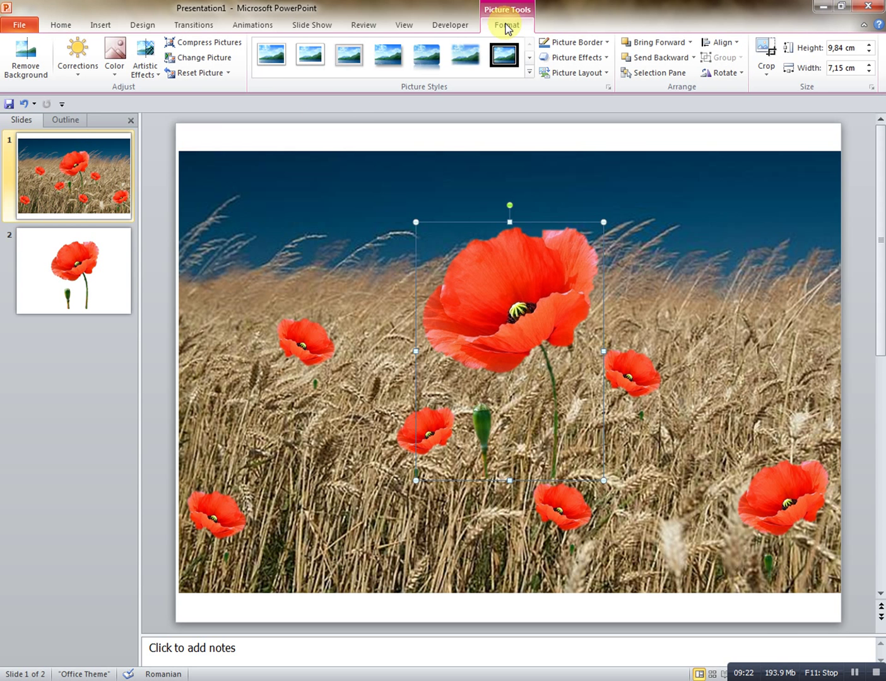
{"action": "left_click", "coordinate": [139, 76]}
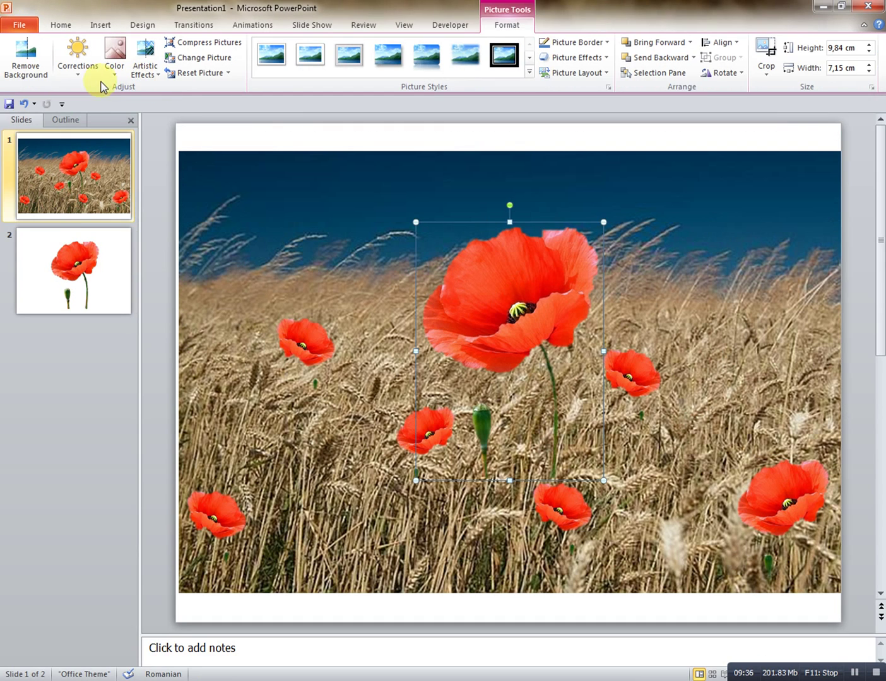
{"action": "left_click", "coordinate": [154, 78]}
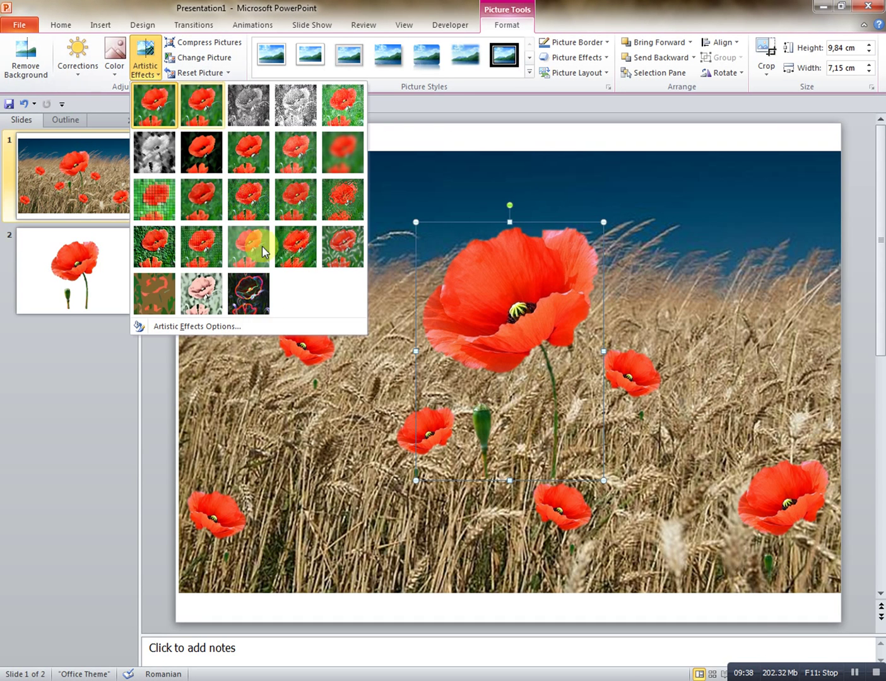
{"action": "left_click", "coordinate": [255, 299]}
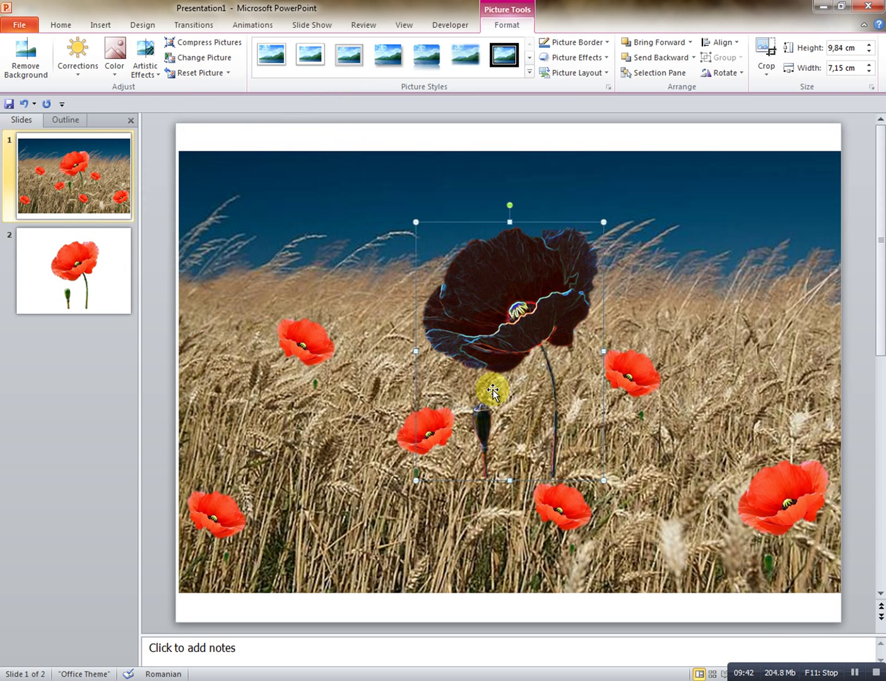
{"action": "left_click", "coordinate": [475, 527]}
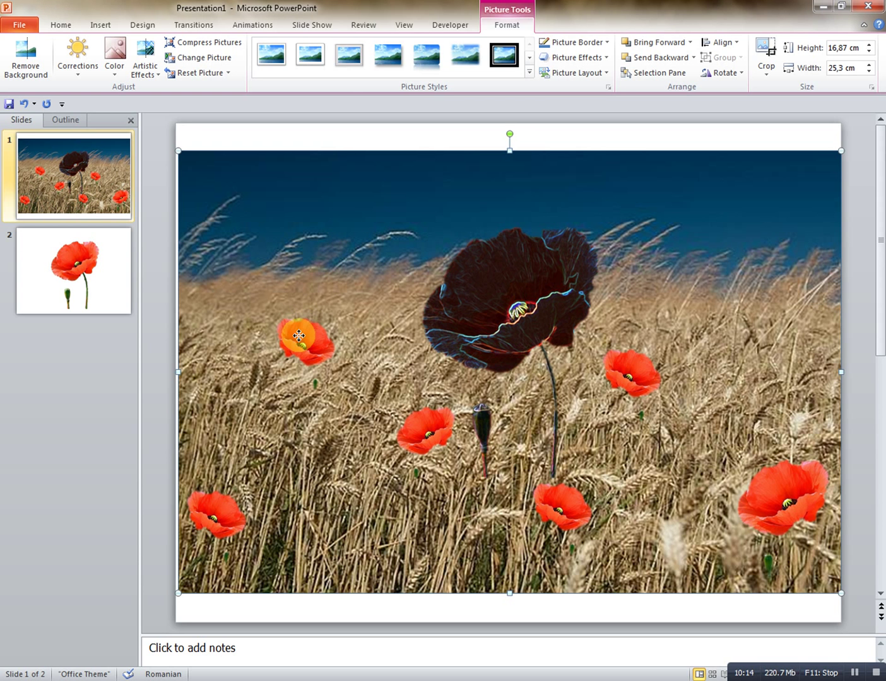
Step: Select the wheat field with all seven poppies and group them into one 16,87 × 25,3 cm object
{"action": "left_click", "coordinate": [304, 345]}
{"action": "left_click", "coordinate": [230, 532], "text": "ctrl"}
{"action": "left_click", "coordinate": [425, 439], "text": "ctrl"}
{"action": "left_click", "coordinate": [401, 436], "text": "ctrl"}
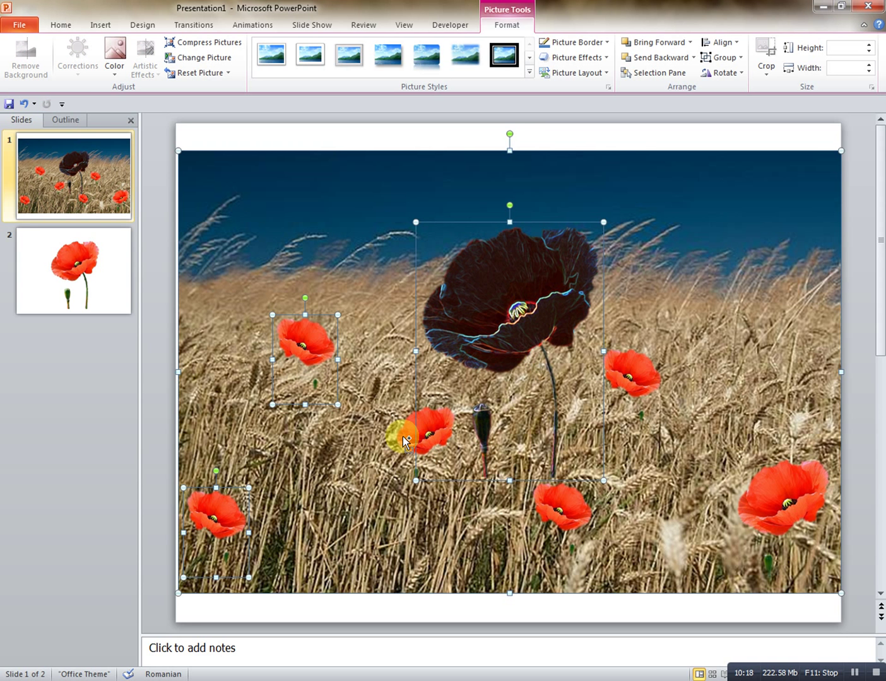
{"action": "left_click", "coordinate": [573, 520], "text": "ctrl"}
{"action": "left_click", "coordinate": [659, 371], "text": "ctrl"}
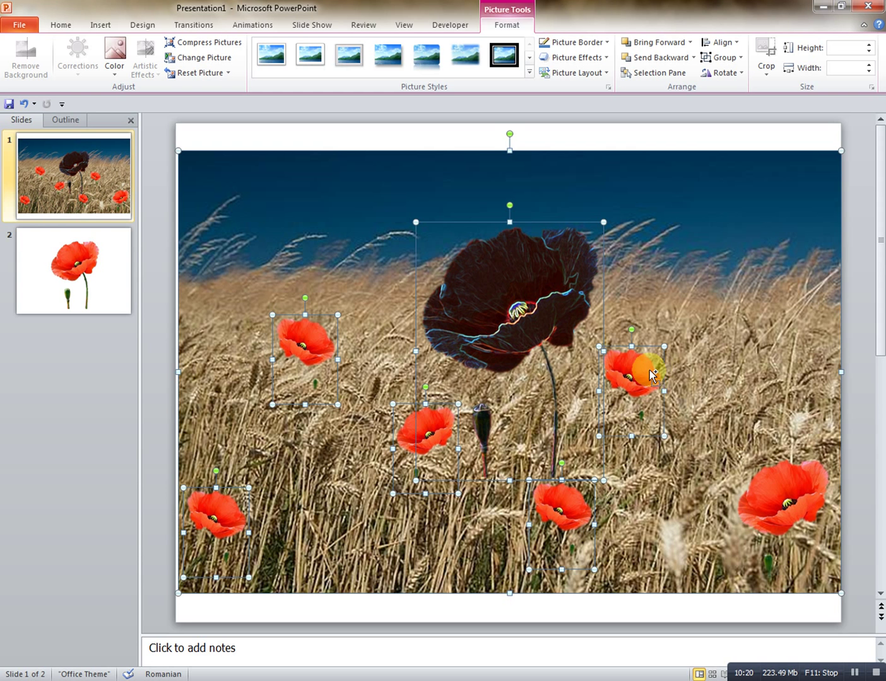
{"action": "left_click", "coordinate": [789, 477], "text": "ctrl"}
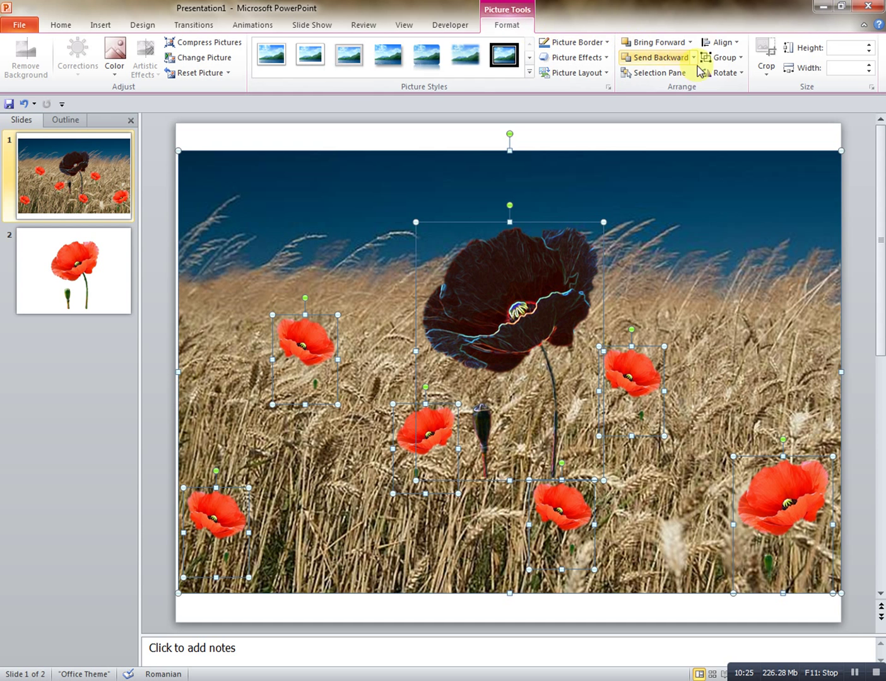
{"action": "left_click", "coordinate": [740, 60]}
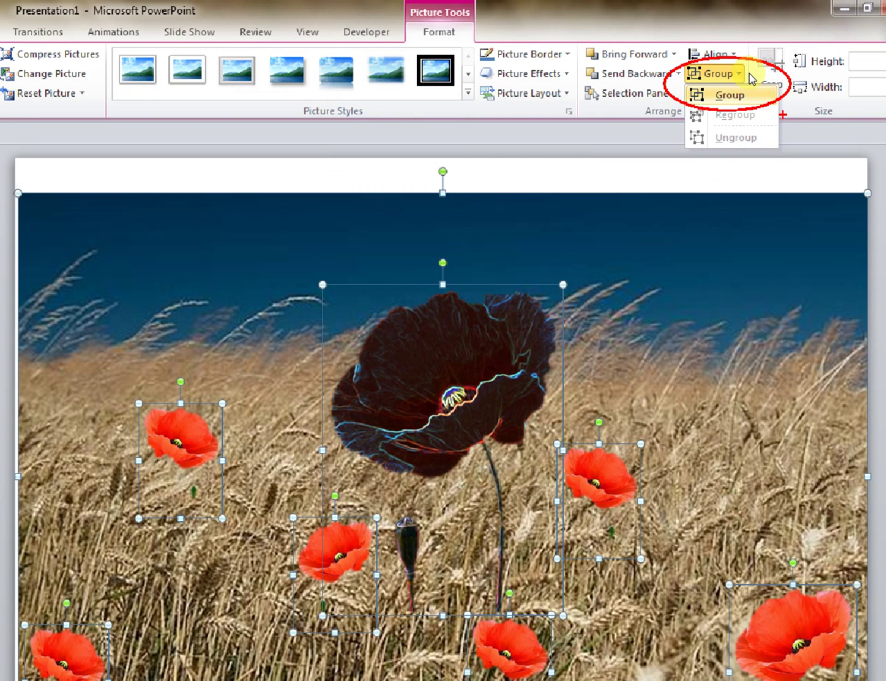
{"action": "left_click", "coordinate": [725, 114]}
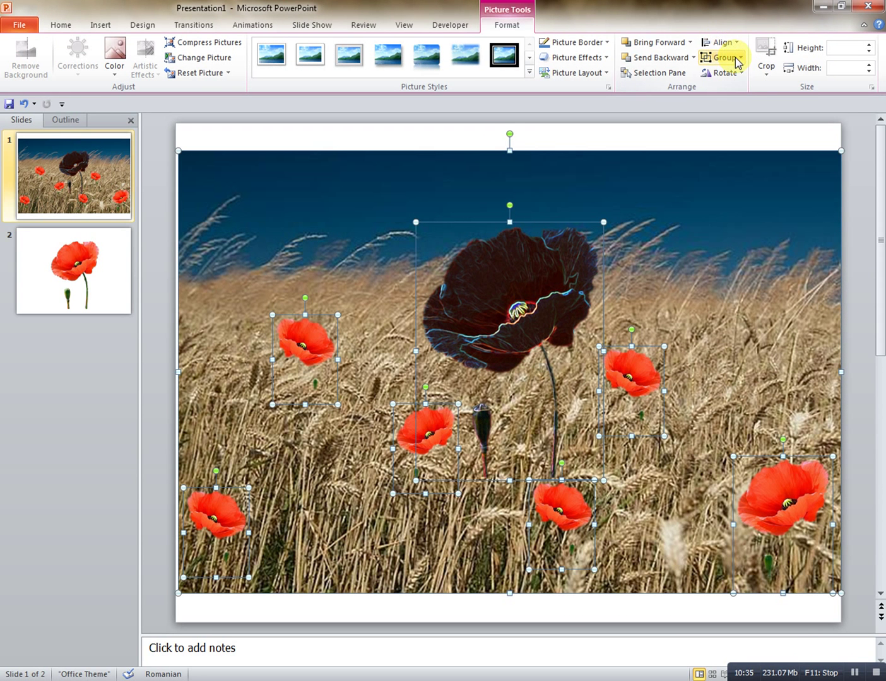
{"action": "left_click", "coordinate": [736, 62]}
{"action": "left_click", "coordinate": [735, 74]}
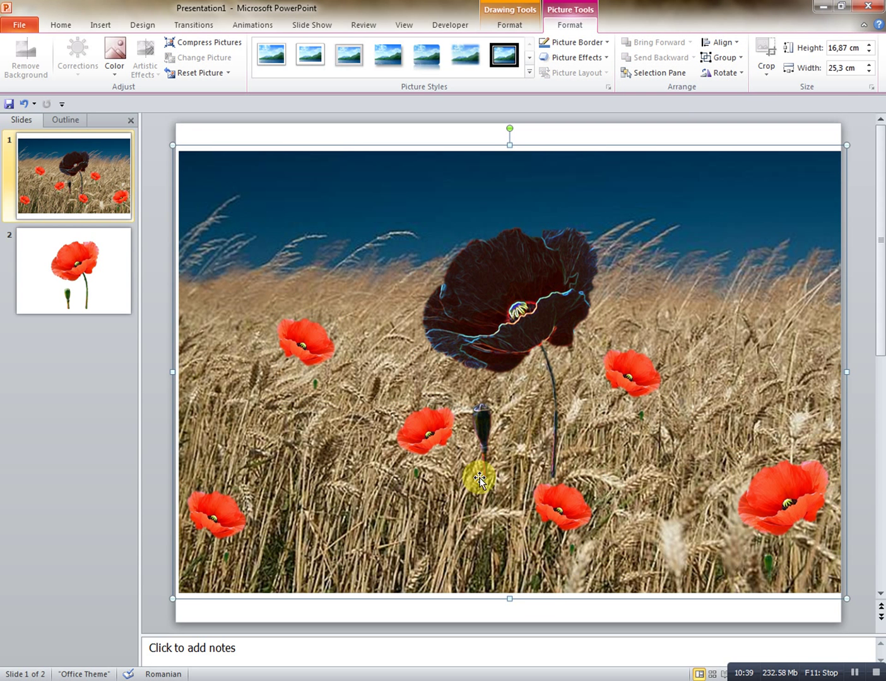
Step: Choose Save as Picture from the grouped poppy field picture's context menu
{"action": "right_click", "coordinate": [519, 430]}
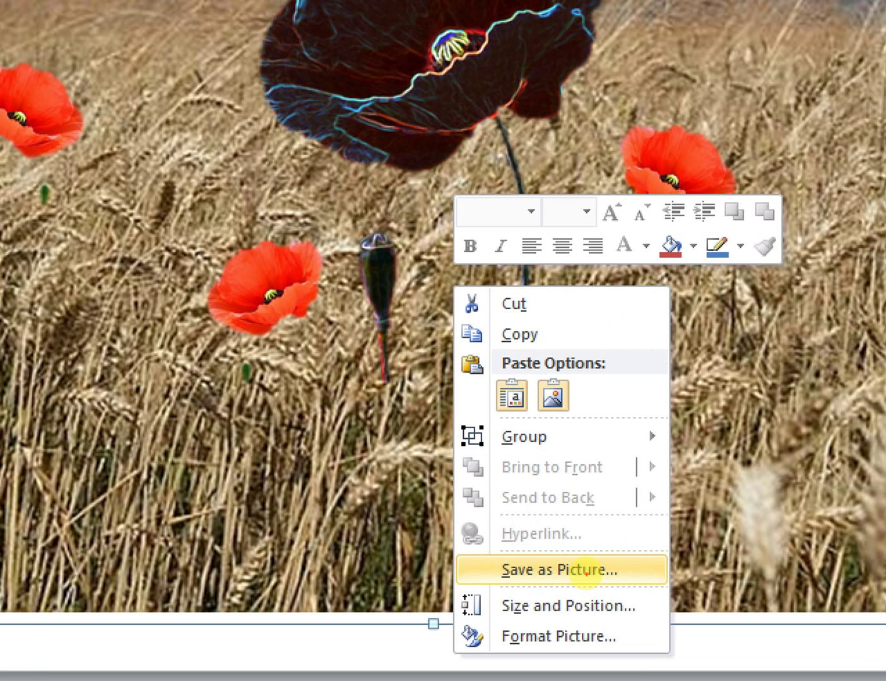
{"action": "mouse_move", "coordinate": [427, 535]}
{"action": "left_mouse_down"}
{"action": "mouse_move", "coordinate": [475, 560]}
{"action": "mouse_move", "coordinate": [563, 568]}
{"action": "left_mouse_up"}
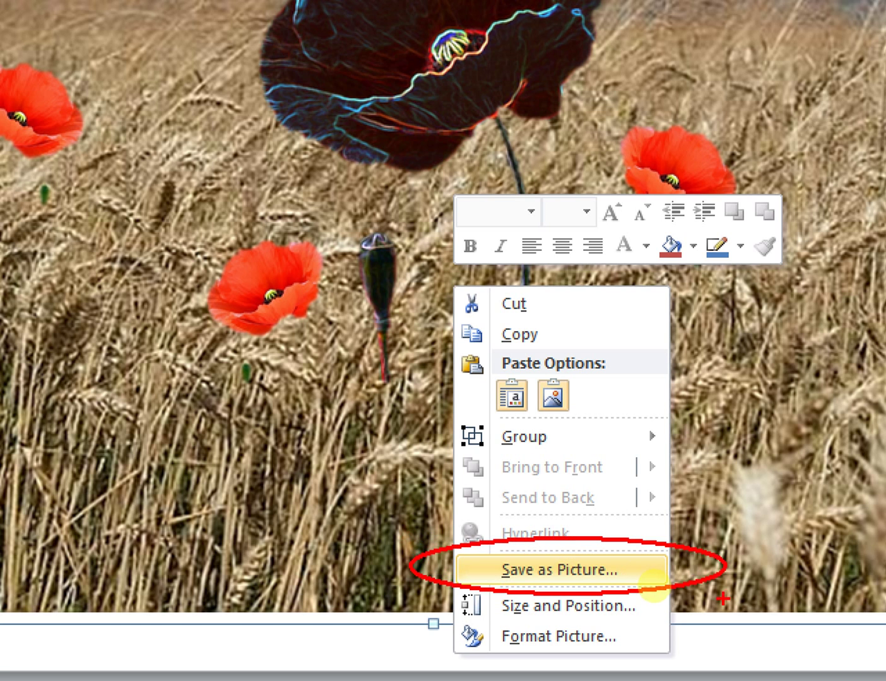
{"action": "key", "text": "Escape"}
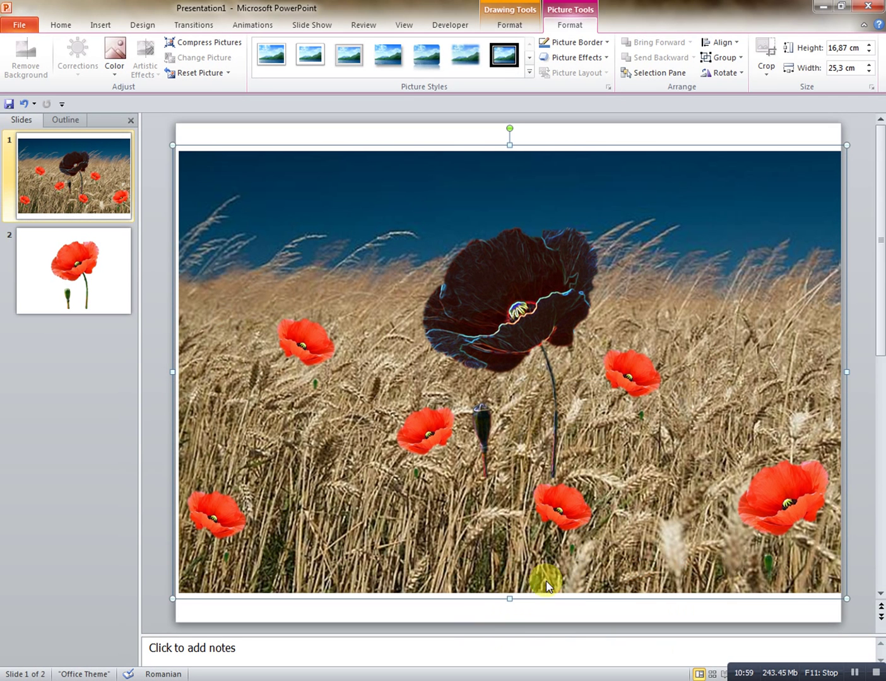
{"action": "right_click", "coordinate": [509, 459]}
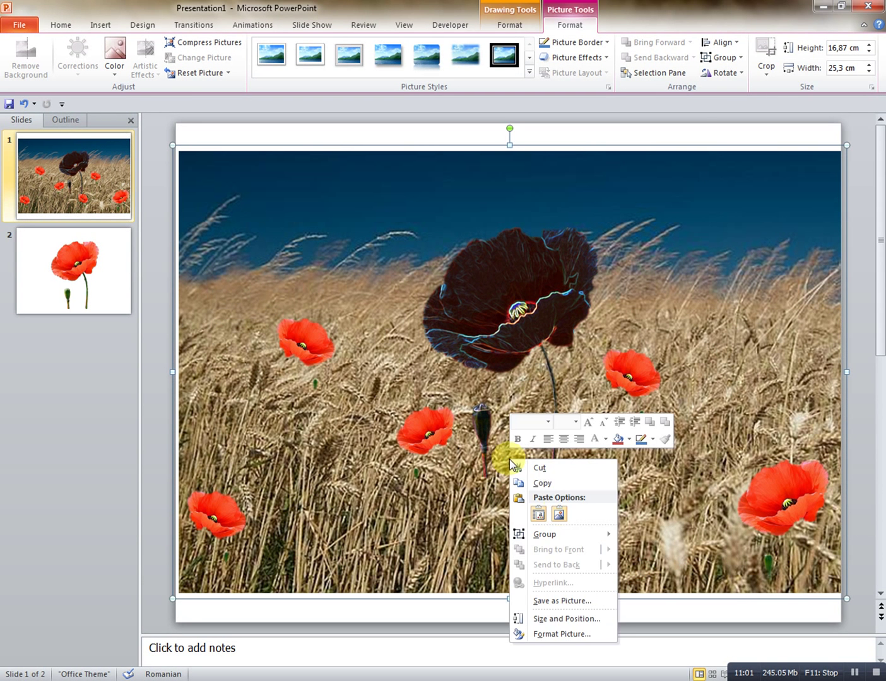
{"action": "left_click", "coordinate": [565, 600]}
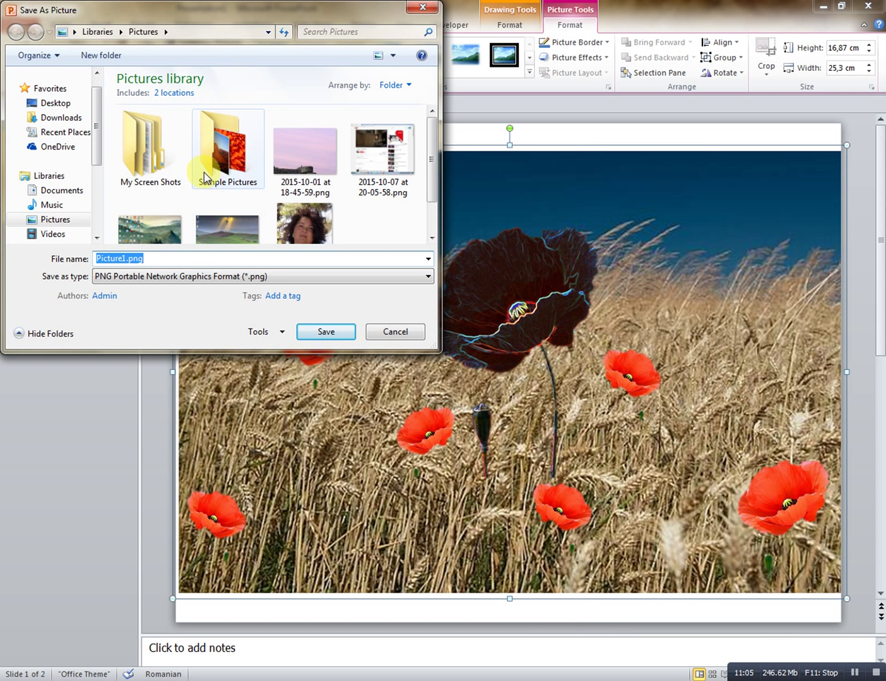
Step: Save the grouped picture as 'maci' in PNG format in the Desktop's poze folder
{"action": "left_click", "coordinate": [55, 104]}
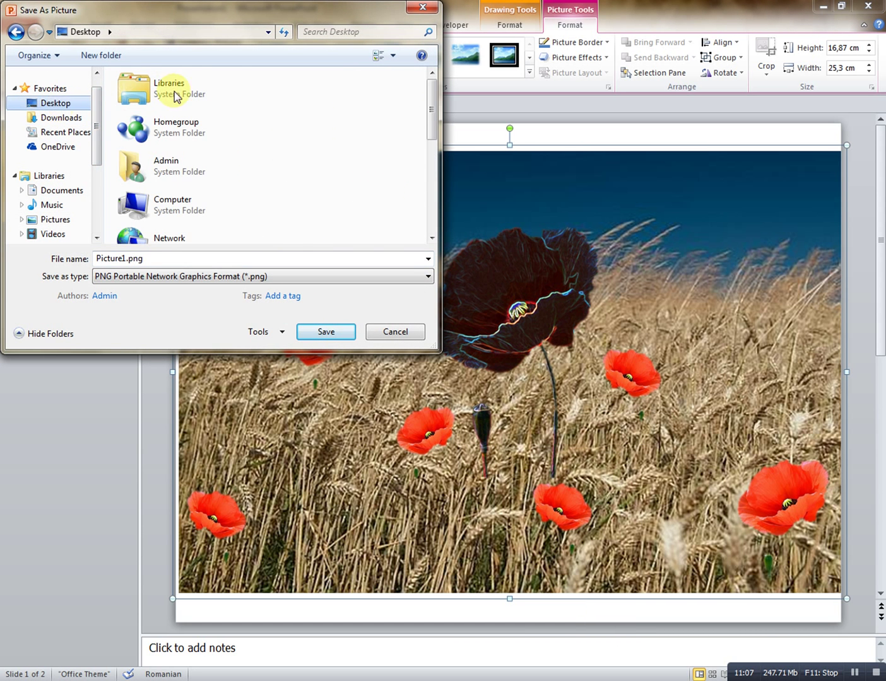
{"action": "left_click_drag", "start_coordinate": [431, 129], "coordinate": [435, 207]}
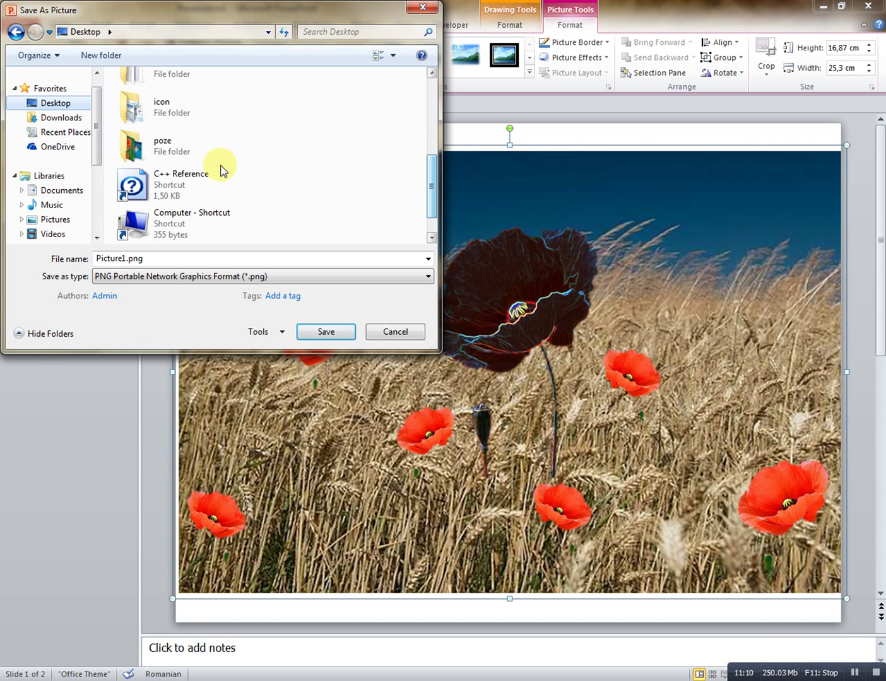
{"action": "double_click", "coordinate": [163, 154]}
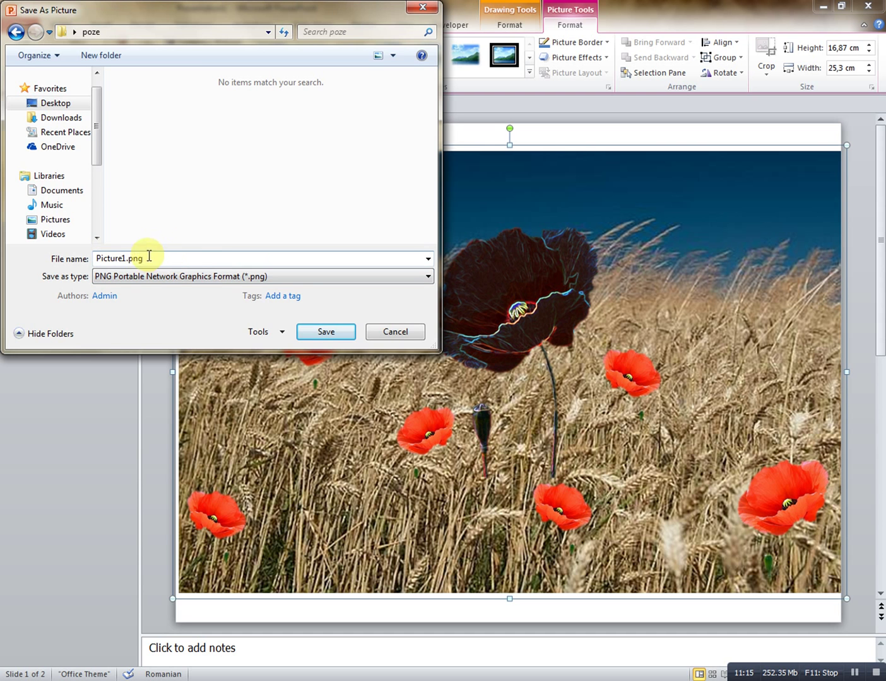
{"action": "double_click", "coordinate": [198, 259]}
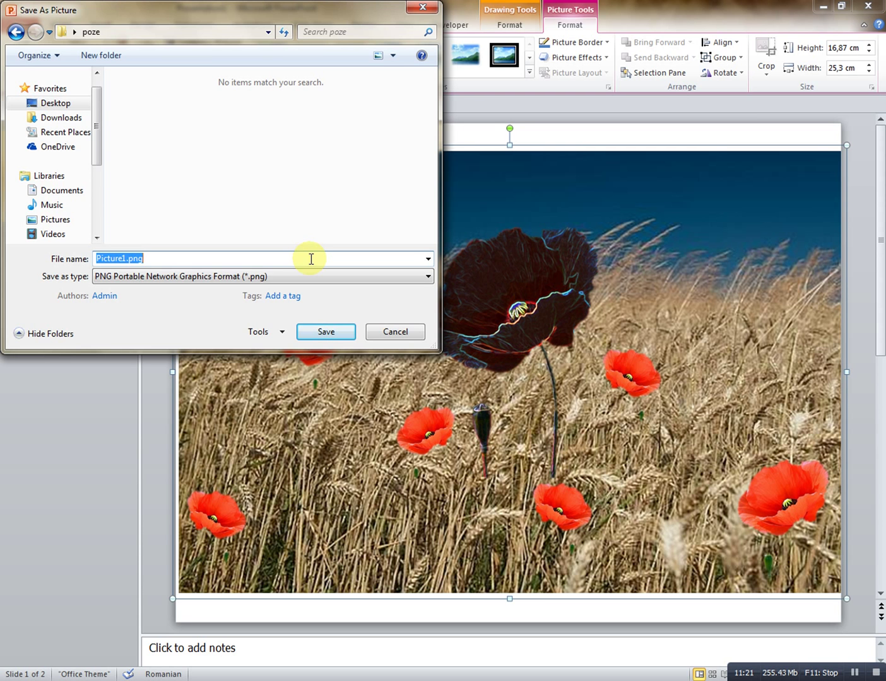
{"action": "type", "text": "maci"}
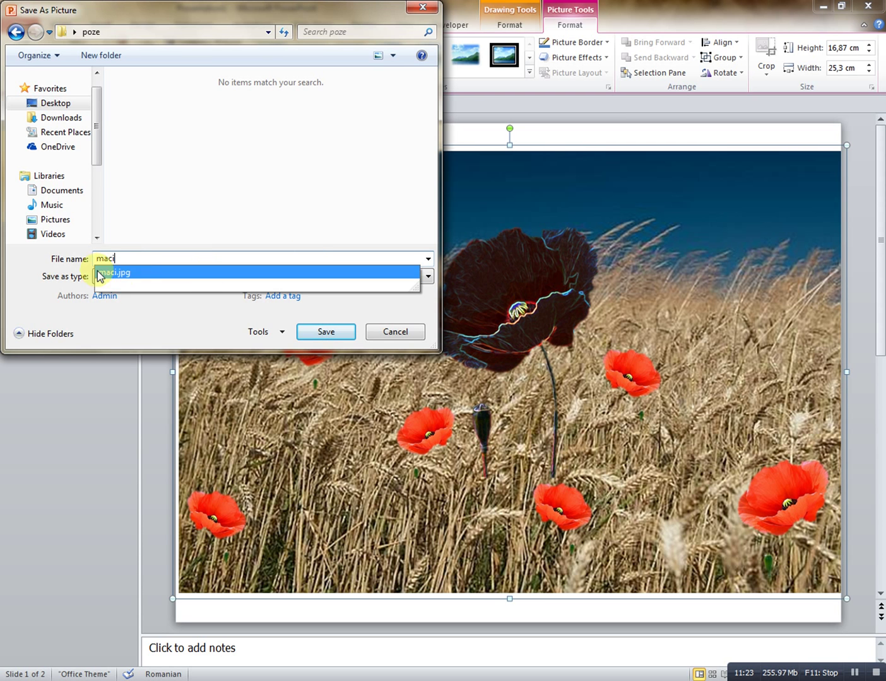
{"action": "left_click", "coordinate": [52, 268]}
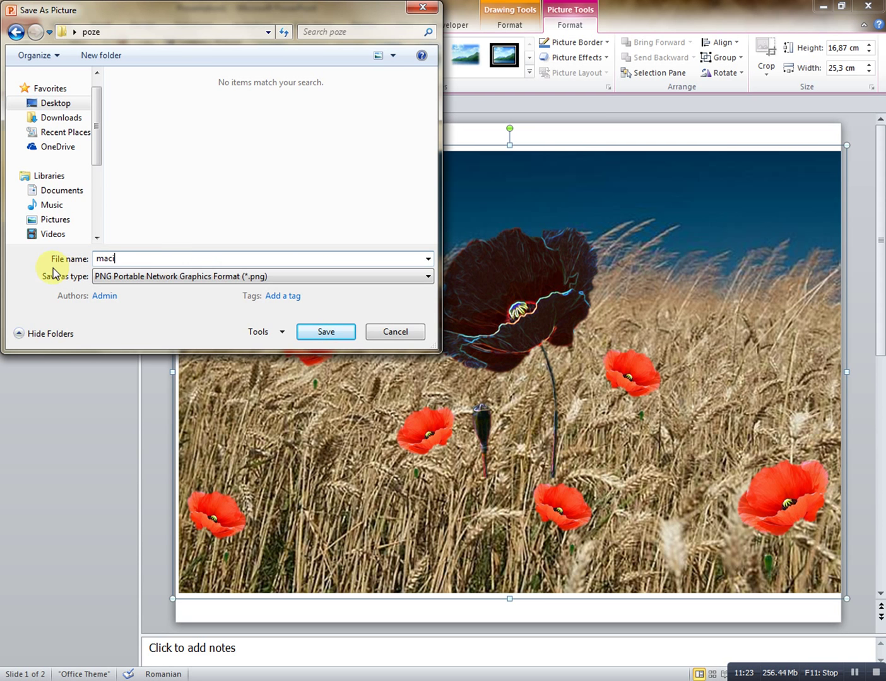
{"action": "left_click", "coordinate": [210, 278]}
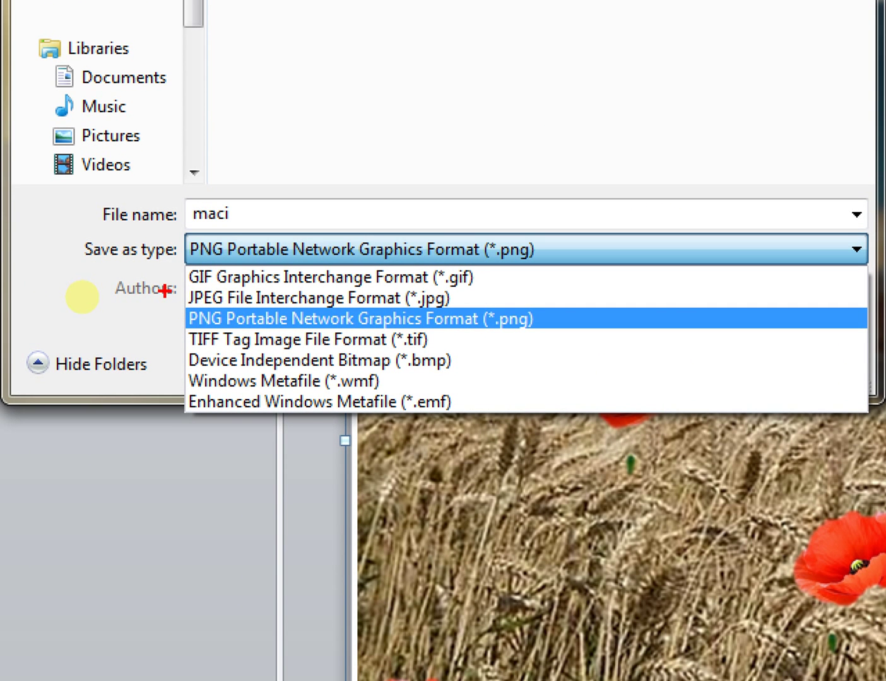
{"action": "mouse_move", "coordinate": [165, 295]}
{"action": "left_mouse_down"}
{"action": "mouse_move", "coordinate": [286, 337]}
{"action": "mouse_move", "coordinate": [689, 316]}
{"action": "mouse_move", "coordinate": [678, 336]}
{"action": "left_mouse_up"}
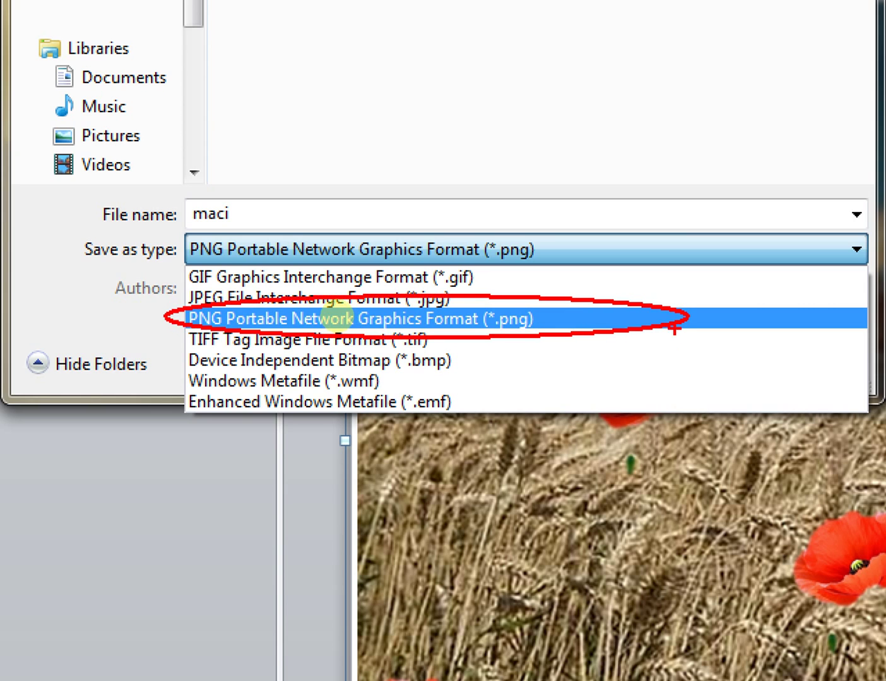
{"action": "key", "text": "Escape"}
{"action": "left_click", "coordinate": [322, 332]}
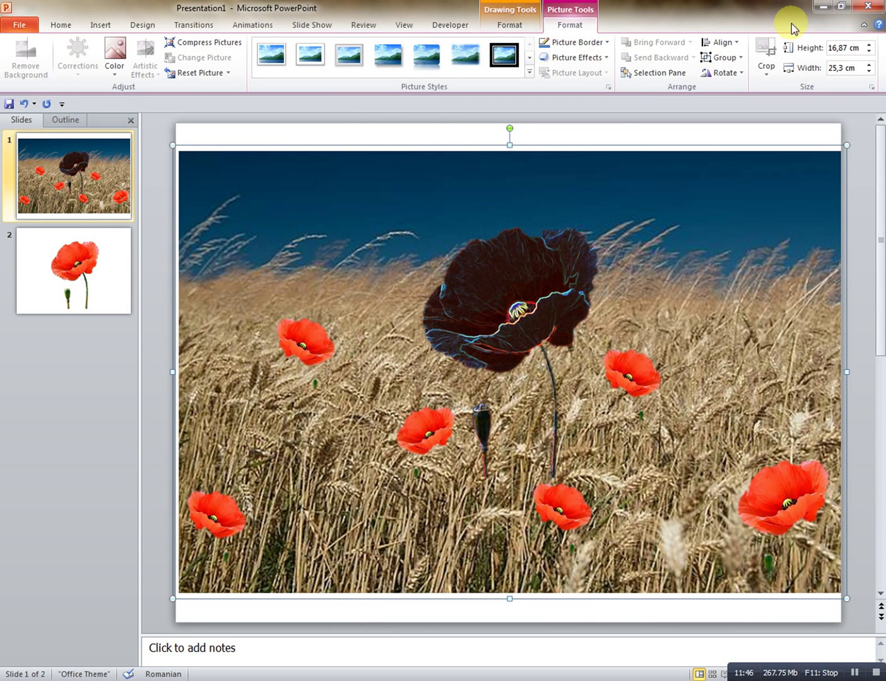
Step: Minimize PowerPoint and open the poze folder from the desktop, maximized
{"action": "left_click", "coordinate": [828, 8]}
{"action": "double_click", "coordinate": [95, 359]}
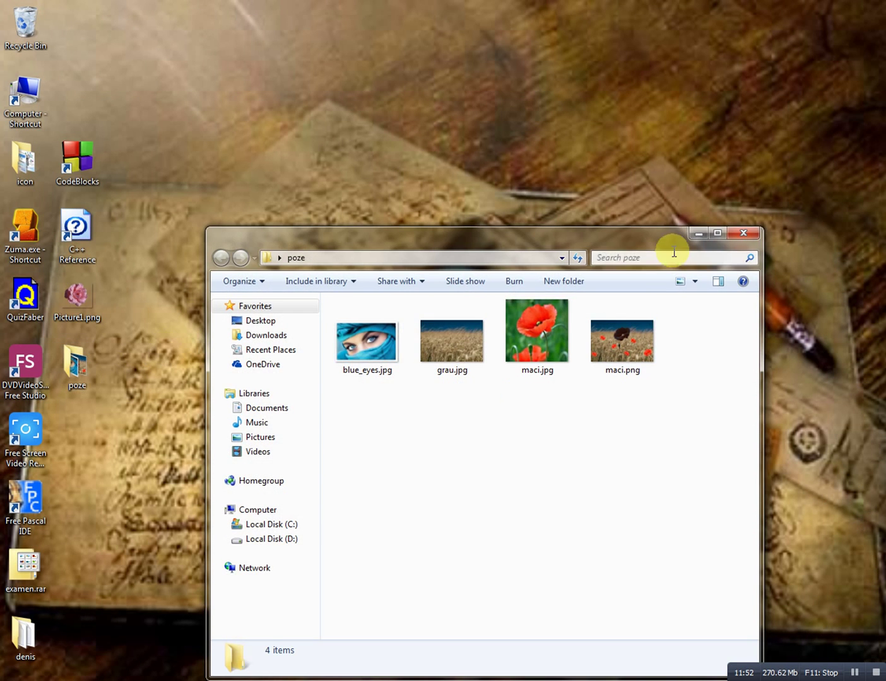
{"action": "left_click", "coordinate": [718, 233]}
Step: Open maci.png with Microsoft Office 2010's picture viewer
{"action": "left_click", "coordinate": [386, 124]}
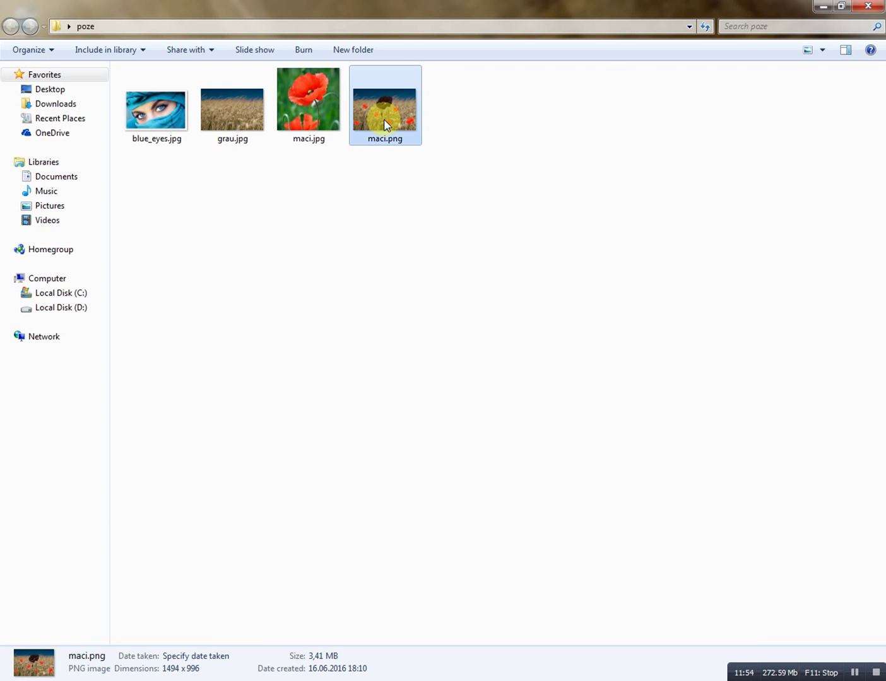
{"action": "right_click", "coordinate": [386, 124]}
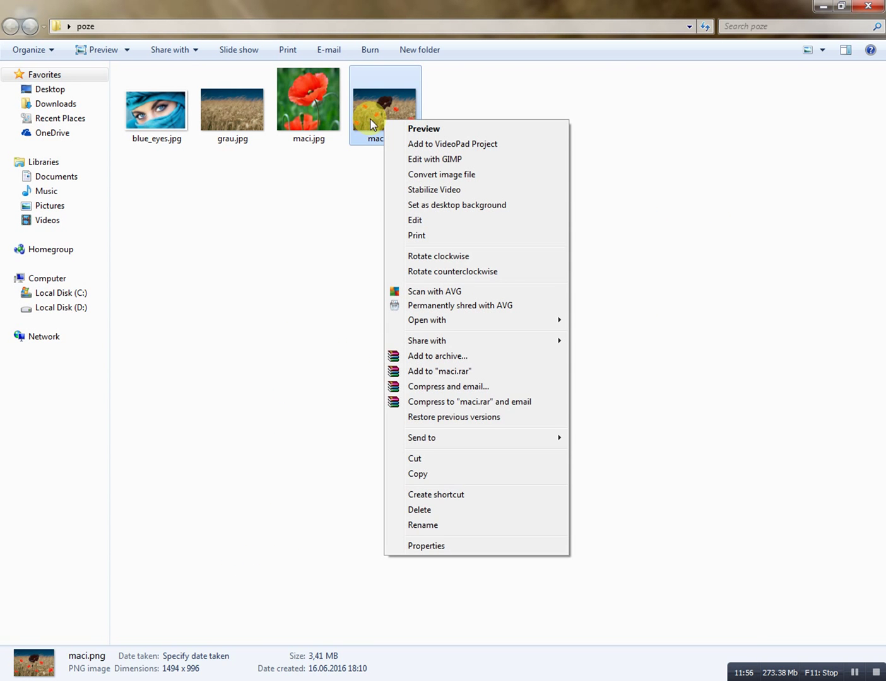
{"action": "left_click", "coordinate": [340, 183]}
{"action": "right_click", "coordinate": [380, 124]}
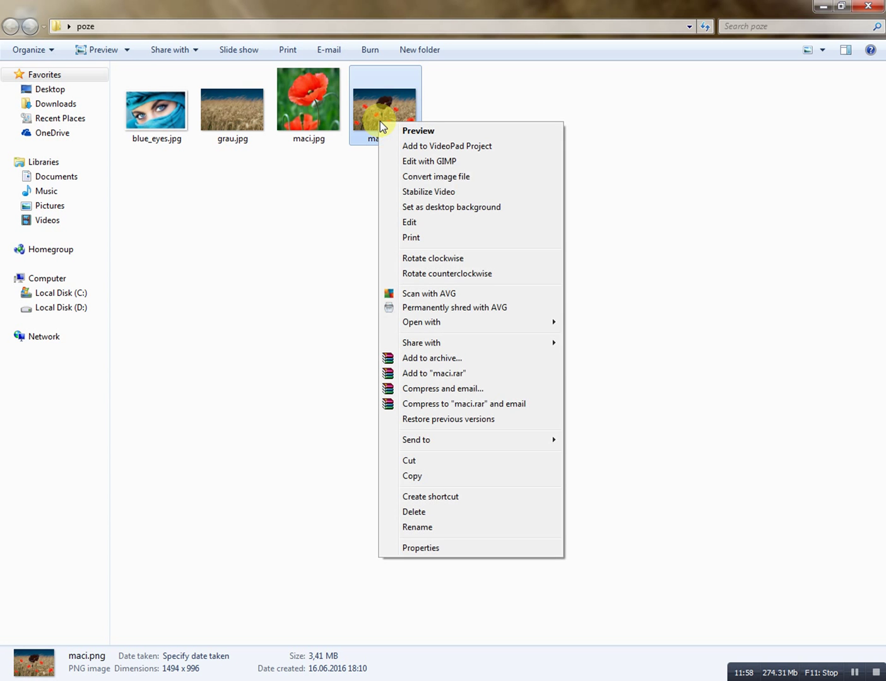
{"action": "mouse_move", "coordinate": [477, 328]}
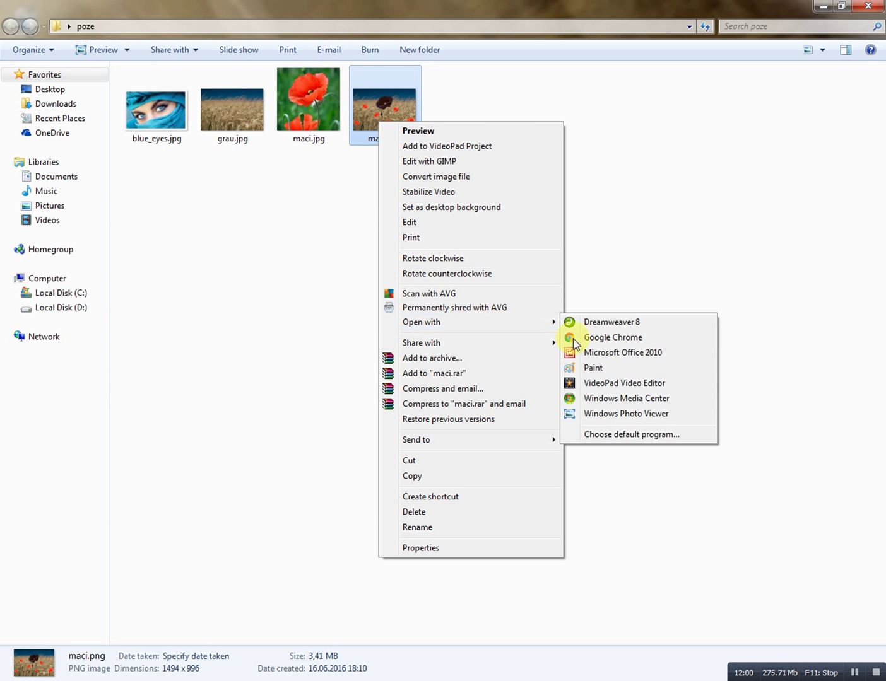
{"action": "left_click", "coordinate": [617, 357]}
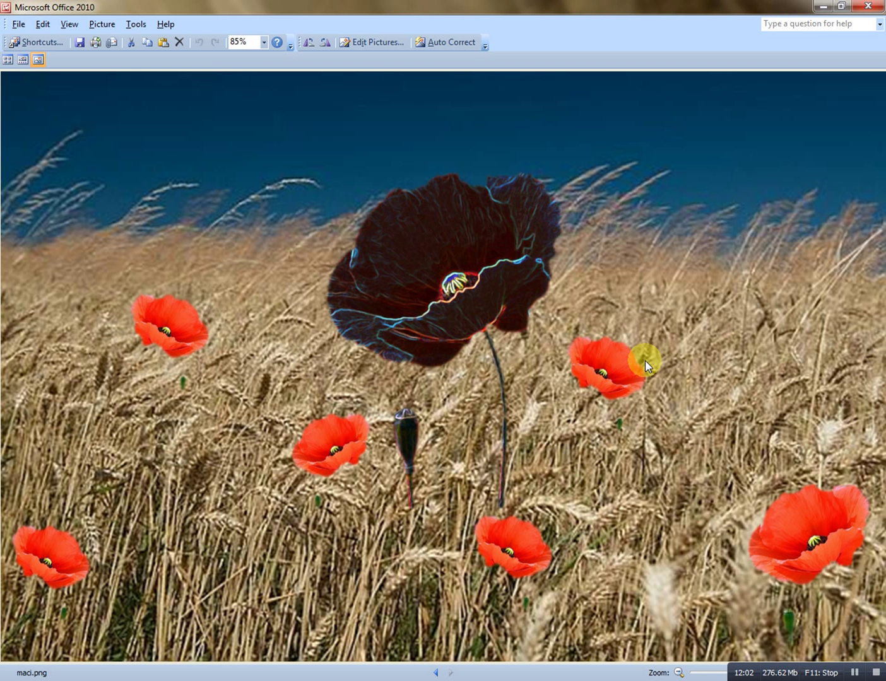